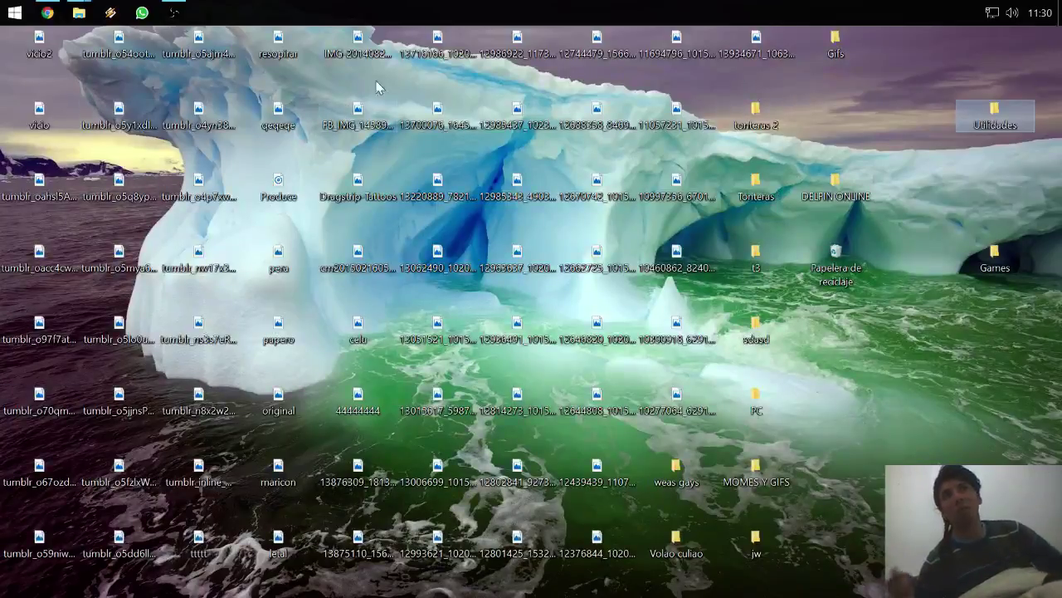
Step: Open the Utilidades folder full-screen and start RivaTuner Statistics Server from it
{"action": "double_click", "coordinate": [999, 112]}
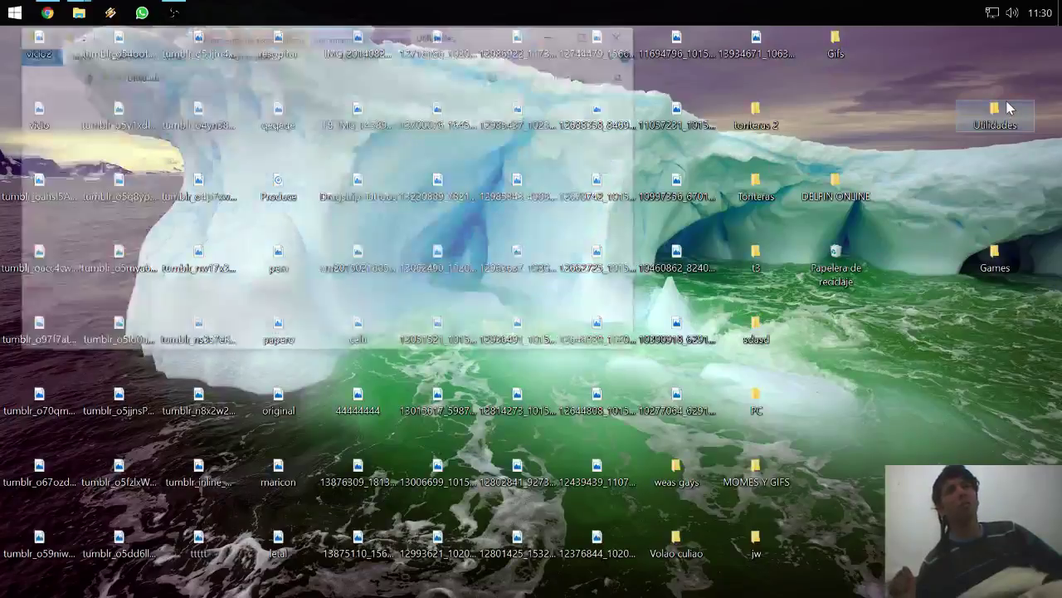
{"action": "left_click_drag", "start_coordinate": [562, 44], "coordinate": [683, 16]}
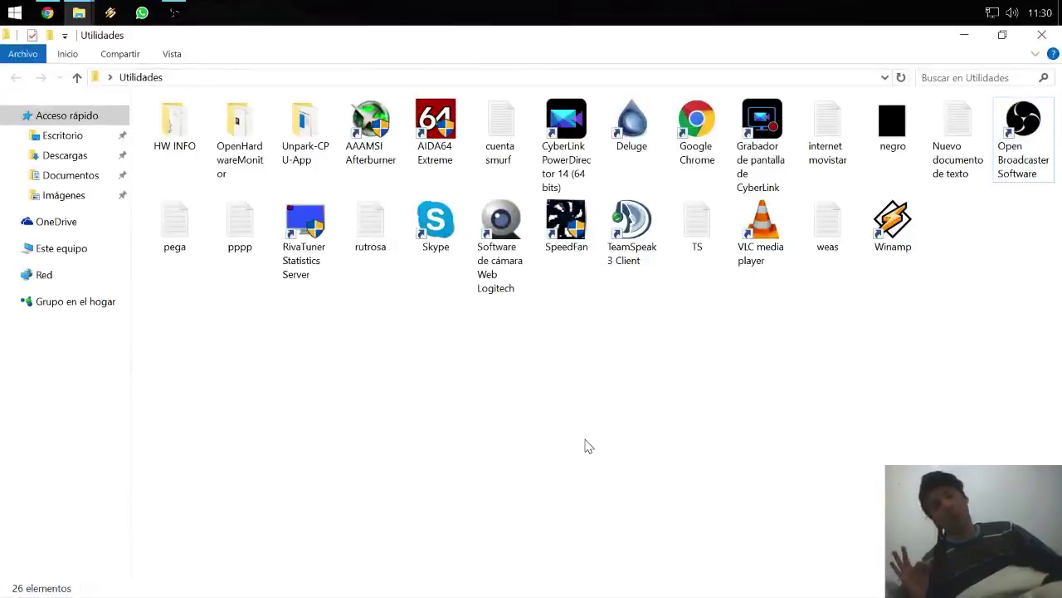
{"action": "left_click", "coordinate": [320, 238]}
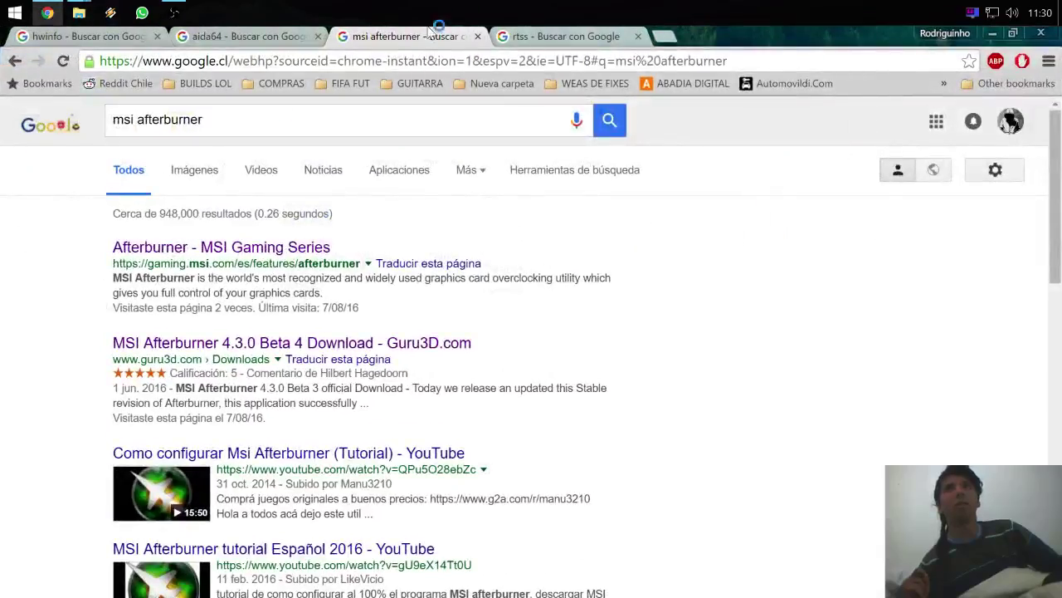
Step: Switch to Chrome to view the Google results for rtss, and return to the desktop
{"action": "left_click", "coordinate": [564, 35]}
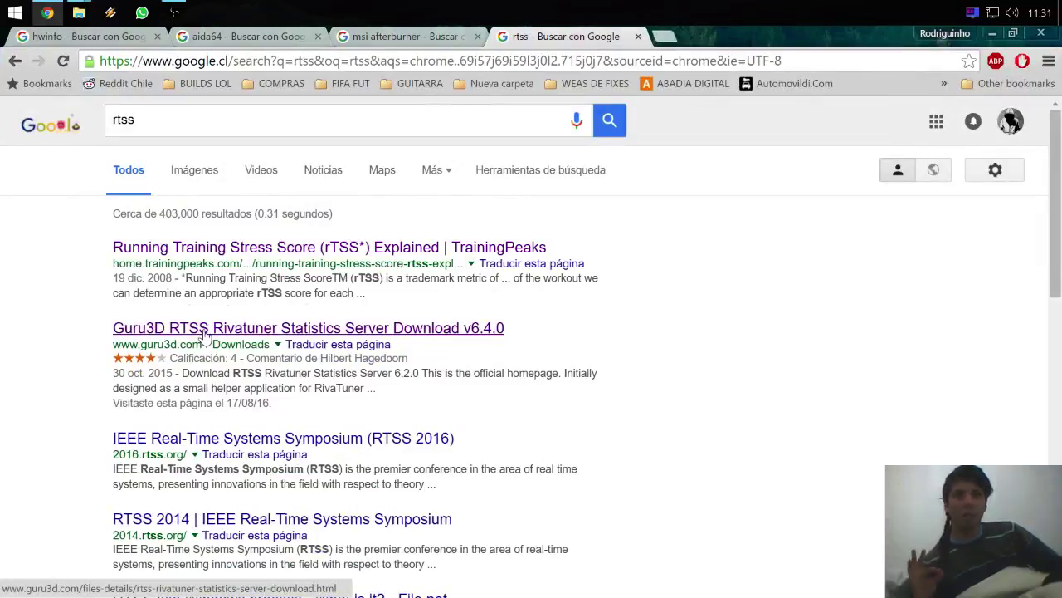
{"action": "mouse_move", "coordinate": [1048, 14]}
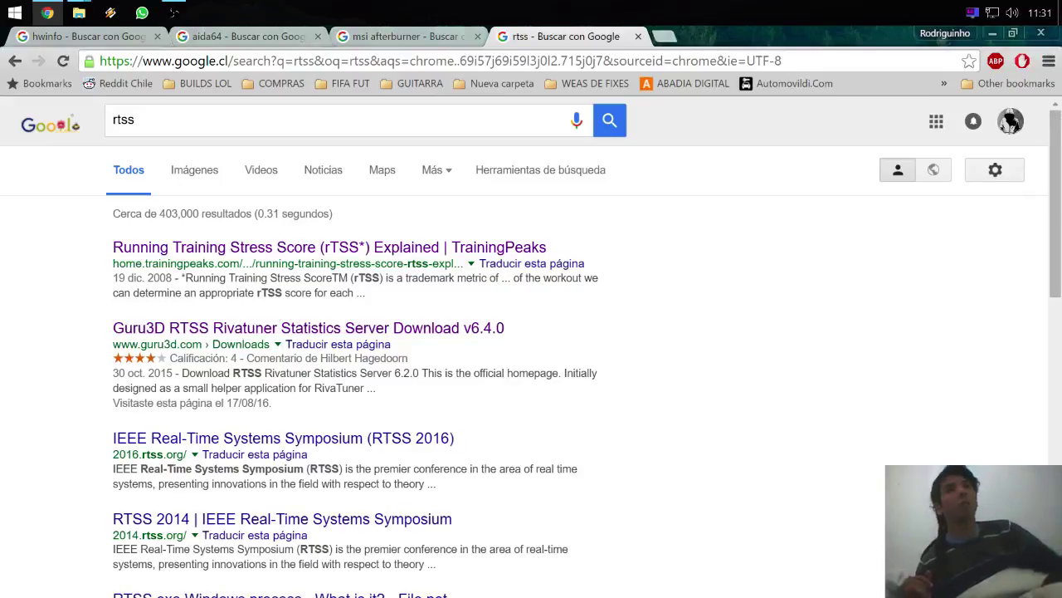
{"action": "left_click", "coordinate": [1061, 13]}
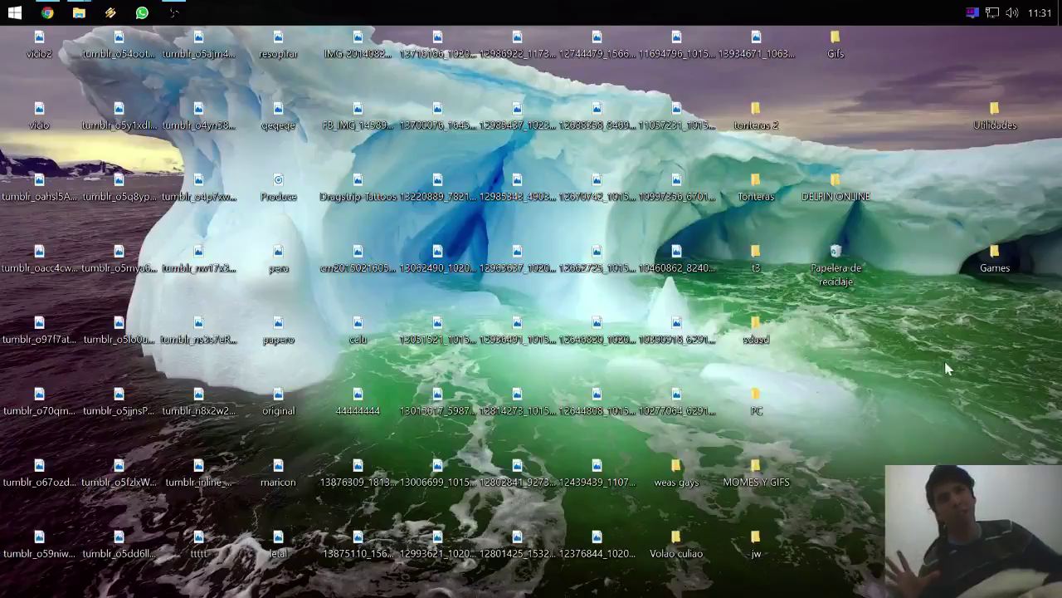
Step: Open the Games folder and bring up the RivaTuner Statistics Server window
{"action": "double_click", "coordinate": [996, 264]}
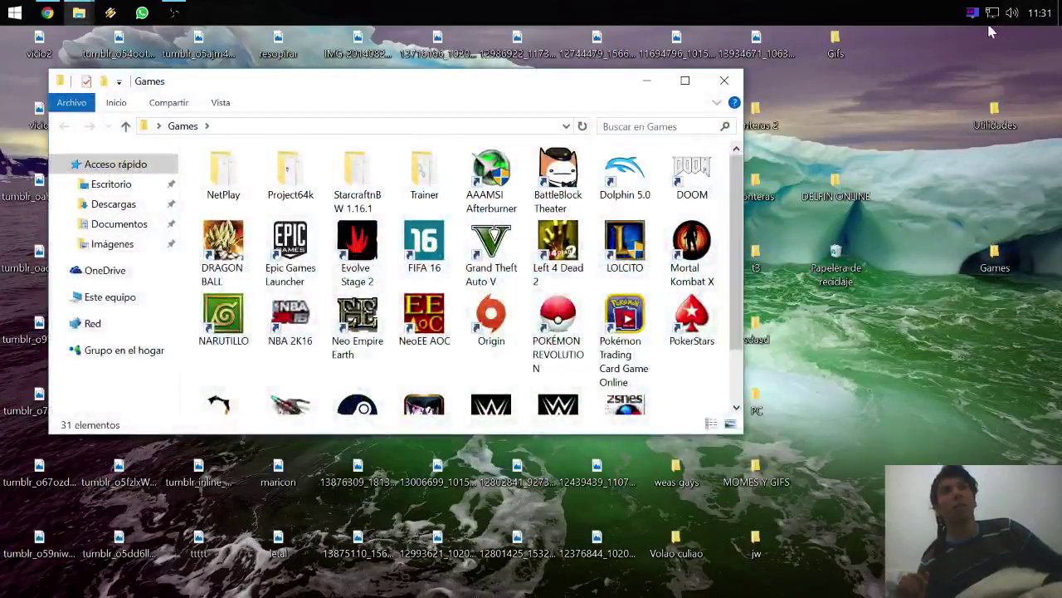
{"action": "left_click", "coordinate": [972, 14]}
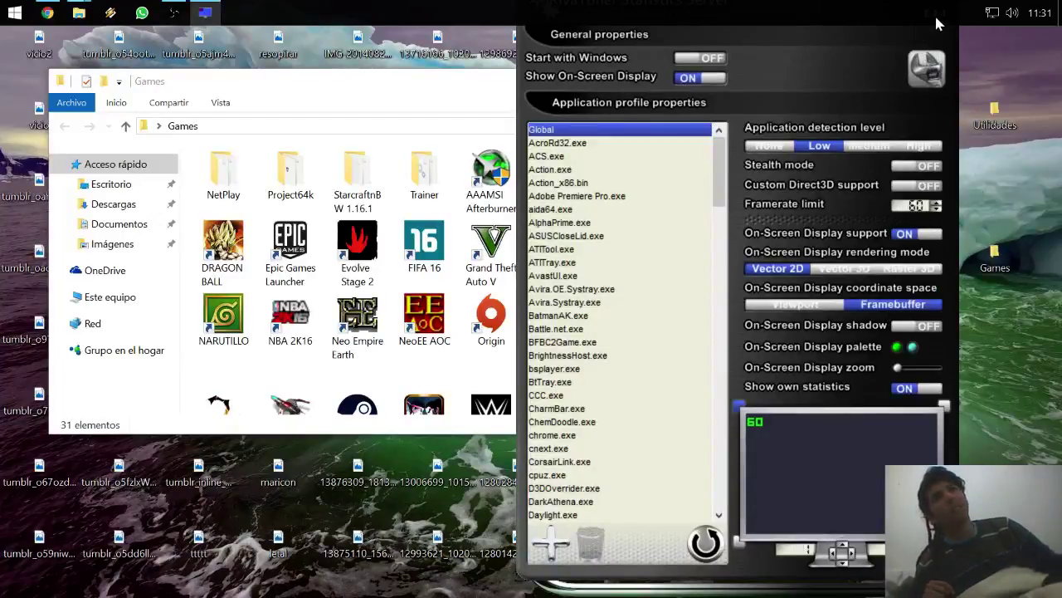
Step: Launch Dolphin 5.0 from the Games folder and run Mario Kart Wii up to its main menu
{"action": "left_click", "coordinate": [426, 100]}
{"action": "left_click", "coordinate": [617, 184]}
{"action": "double_click", "coordinate": [617, 185]}
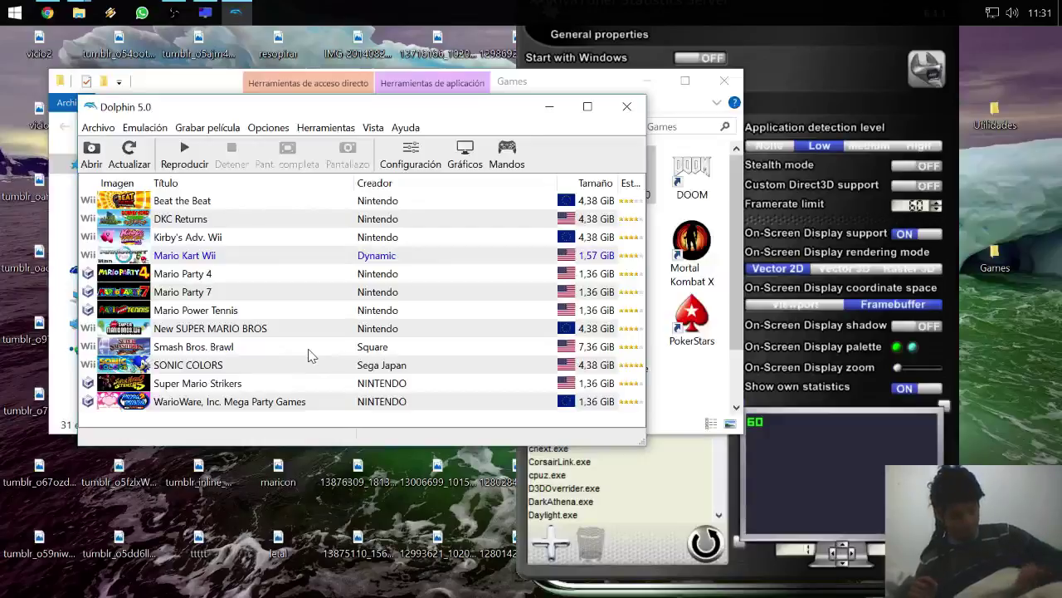
{"action": "double_click", "coordinate": [247, 256]}
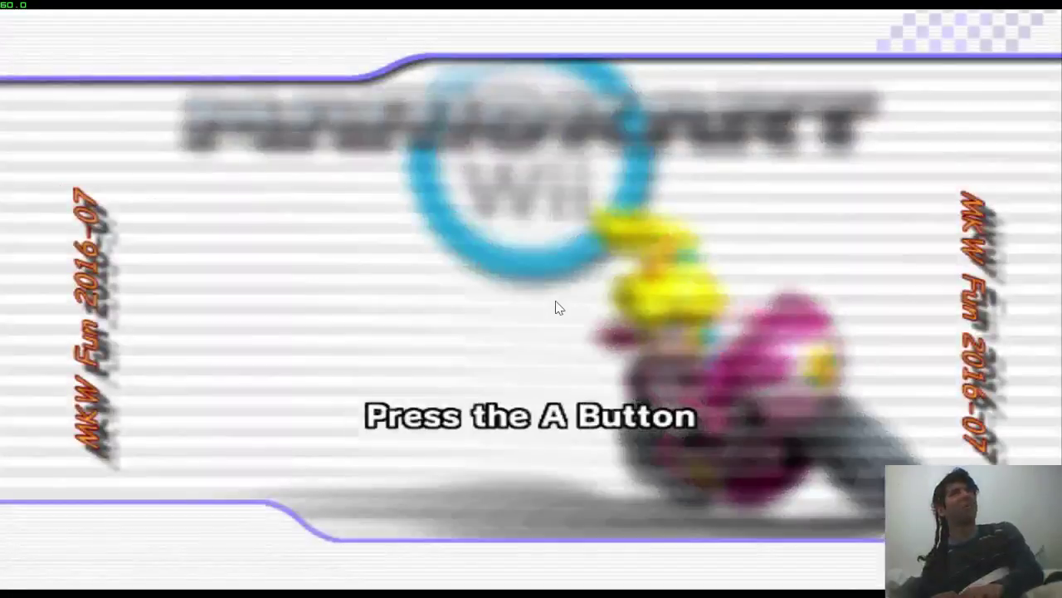
{"action": "left_click", "coordinate": [556, 307]}
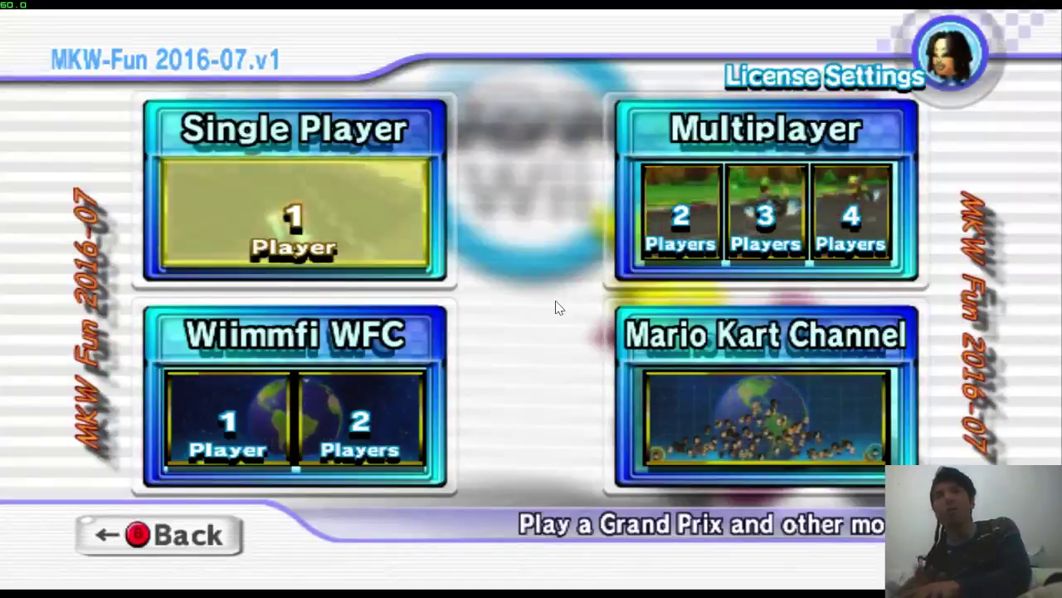
Step: Stop the Mario Kart Wii emulation and clear the RivaTuner, Dolphin and Games windows off the desktop
{"action": "key", "text": "Escape"}
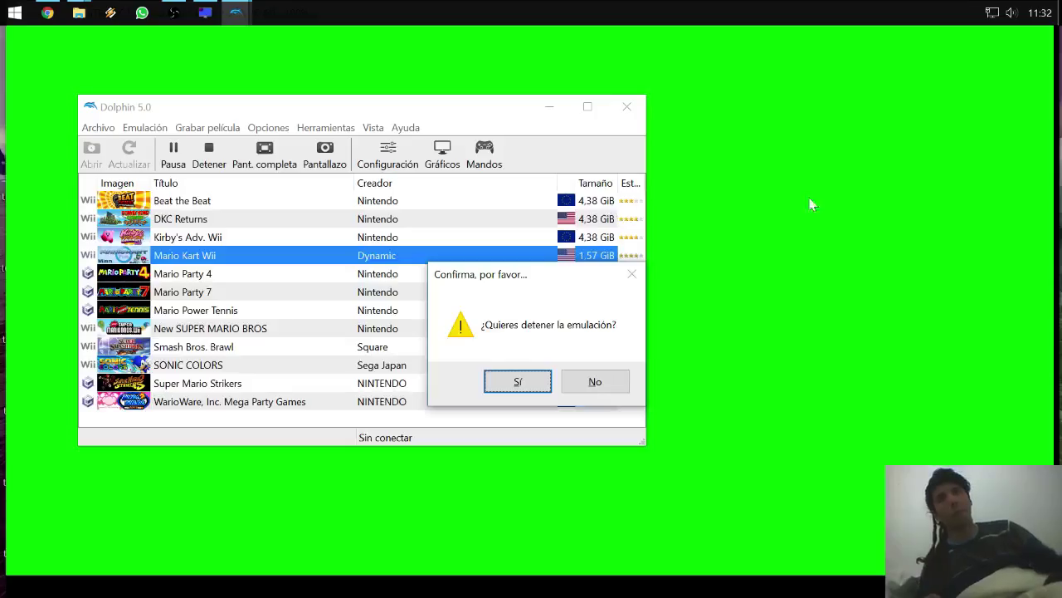
{"action": "left_click", "coordinate": [493, 382]}
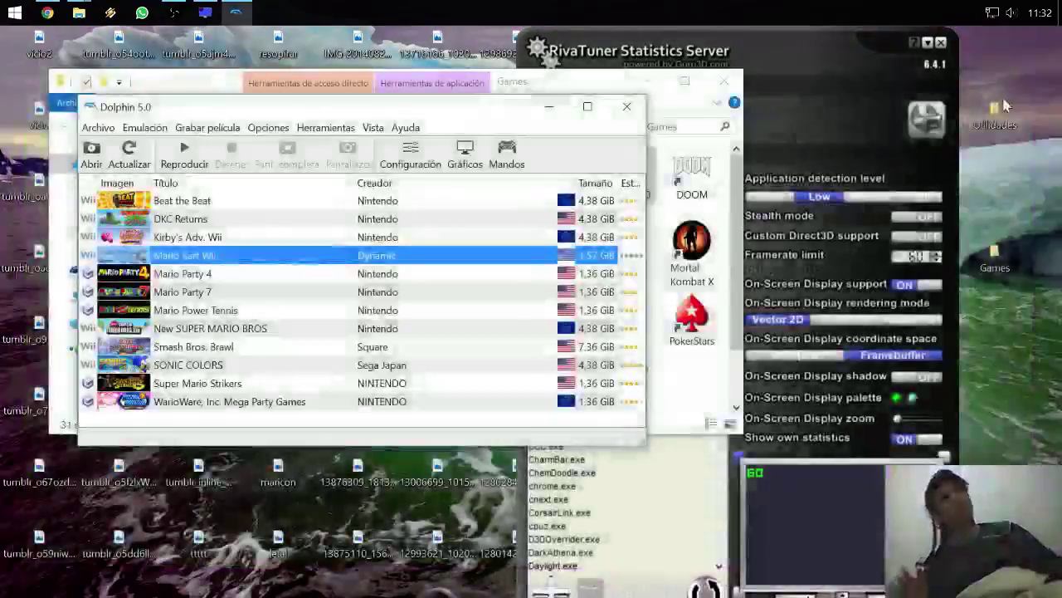
{"action": "left_click", "coordinate": [941, 42]}
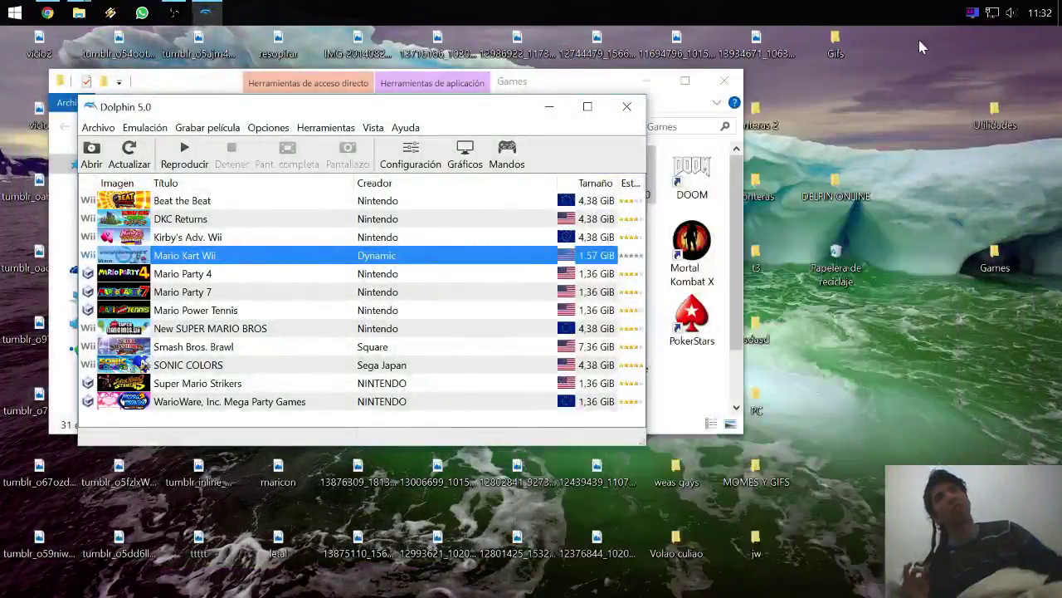
{"action": "left_click", "coordinate": [548, 107]}
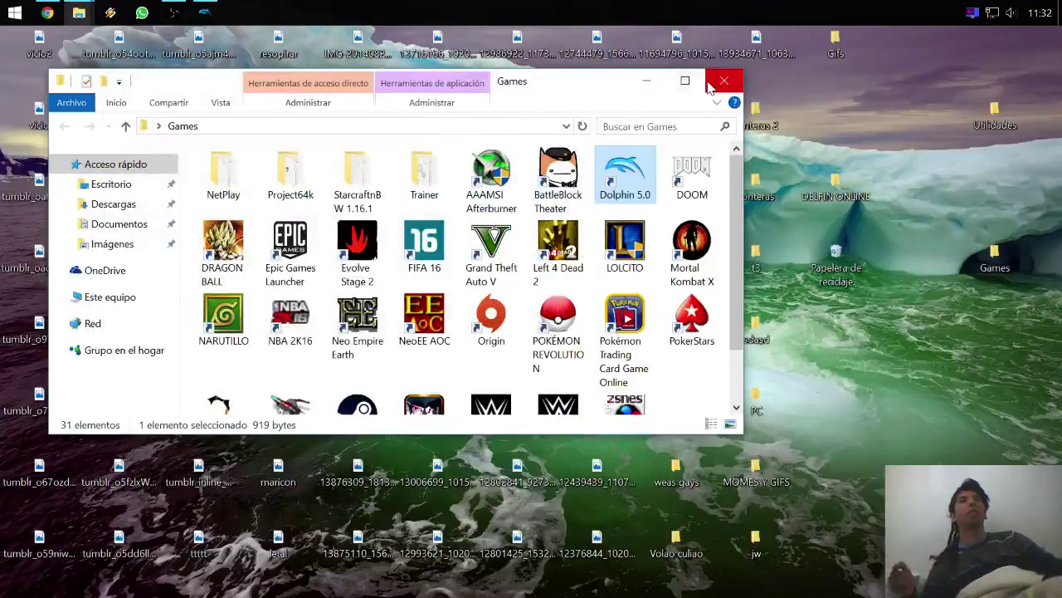
{"action": "left_click", "coordinate": [723, 80]}
Step: Open the HW INFO folder inside Utilidades, with the window maximized, and select the HWiNFO64 application
{"action": "double_click", "coordinate": [995, 116]}
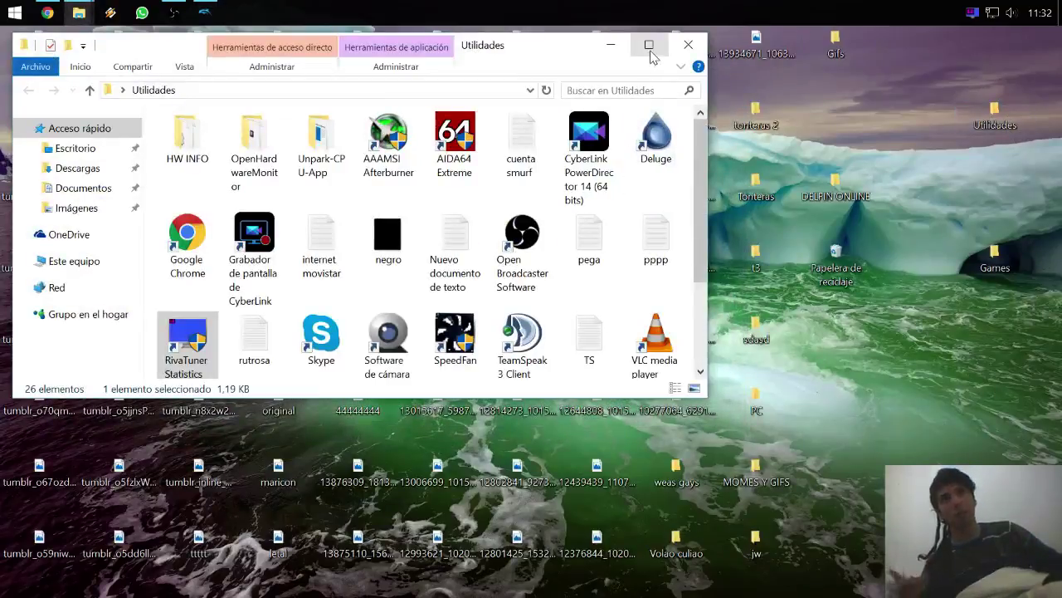
{"action": "left_click", "coordinate": [652, 43]}
{"action": "left_click", "coordinate": [556, 451]}
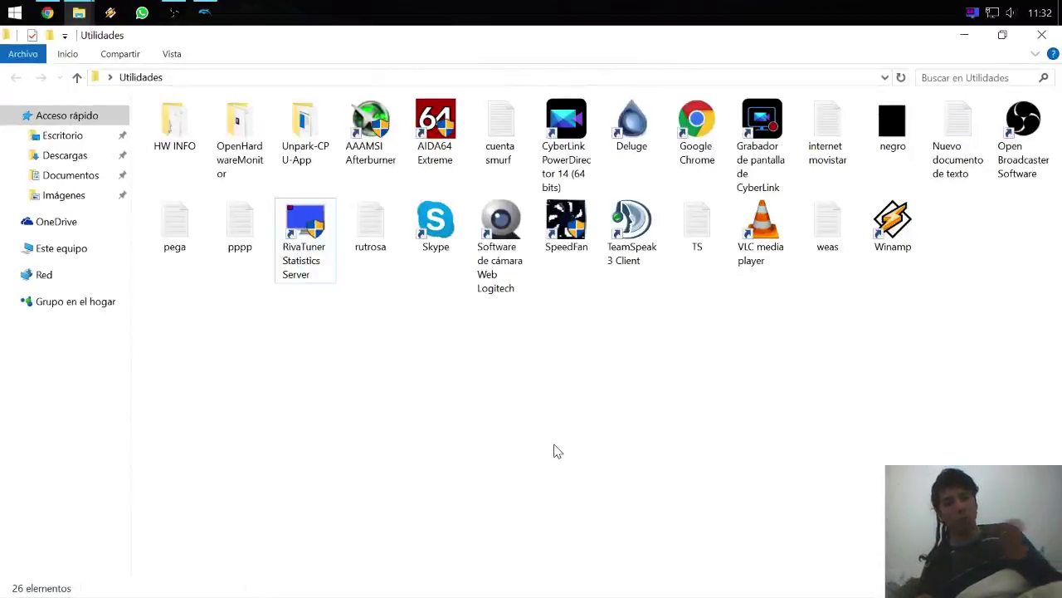
{"action": "left_click", "coordinate": [391, 159]}
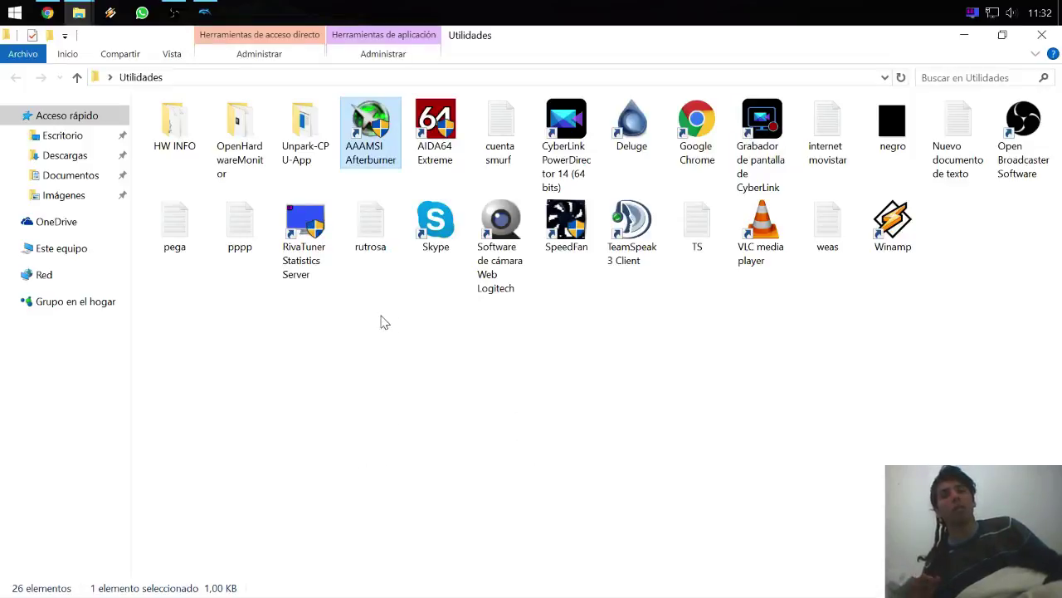
{"action": "double_click", "coordinate": [170, 125]}
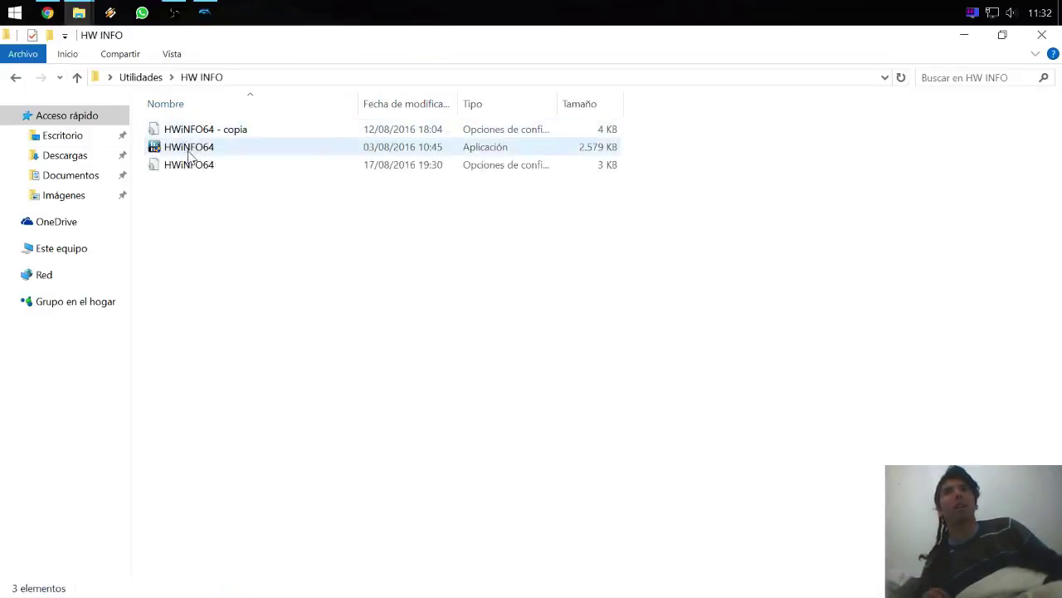
{"action": "left_click", "coordinate": [185, 148]}
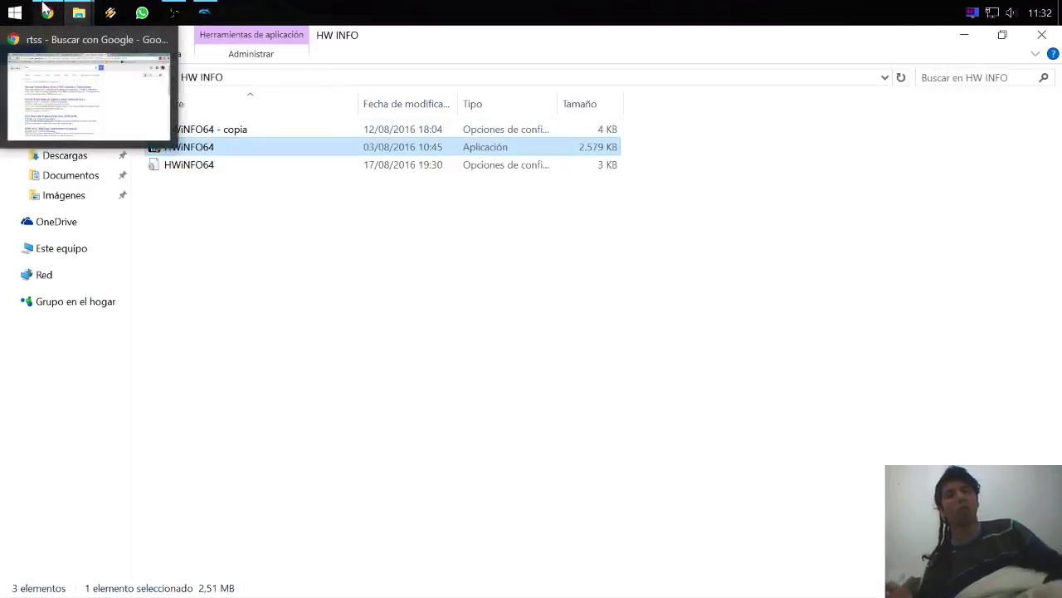
Step: View the Google results for hwinfo in Chrome and minimize the browser
{"action": "left_click", "coordinate": [46, 10]}
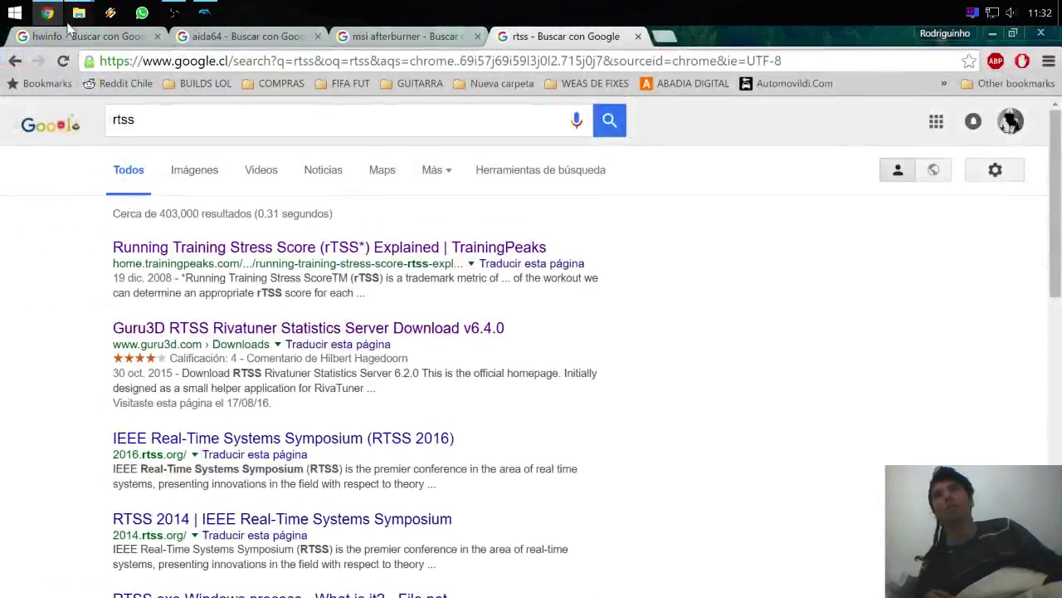
{"action": "left_click", "coordinate": [87, 36]}
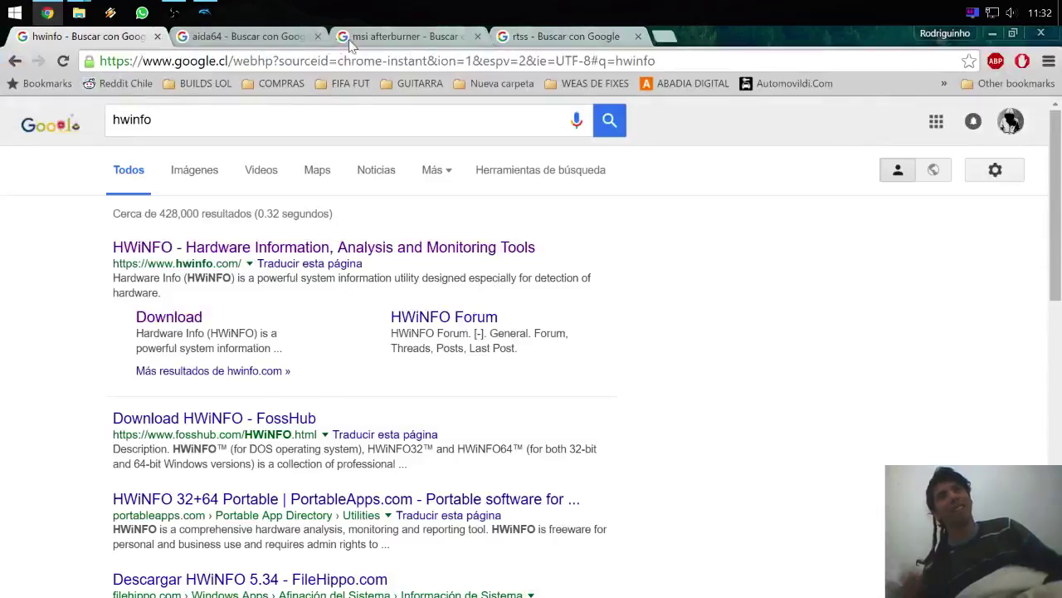
{"action": "left_click", "coordinate": [992, 33]}
Step: Launch HWiNFO64 and run it in sensors-only mode
{"action": "double_click", "coordinate": [215, 149]}
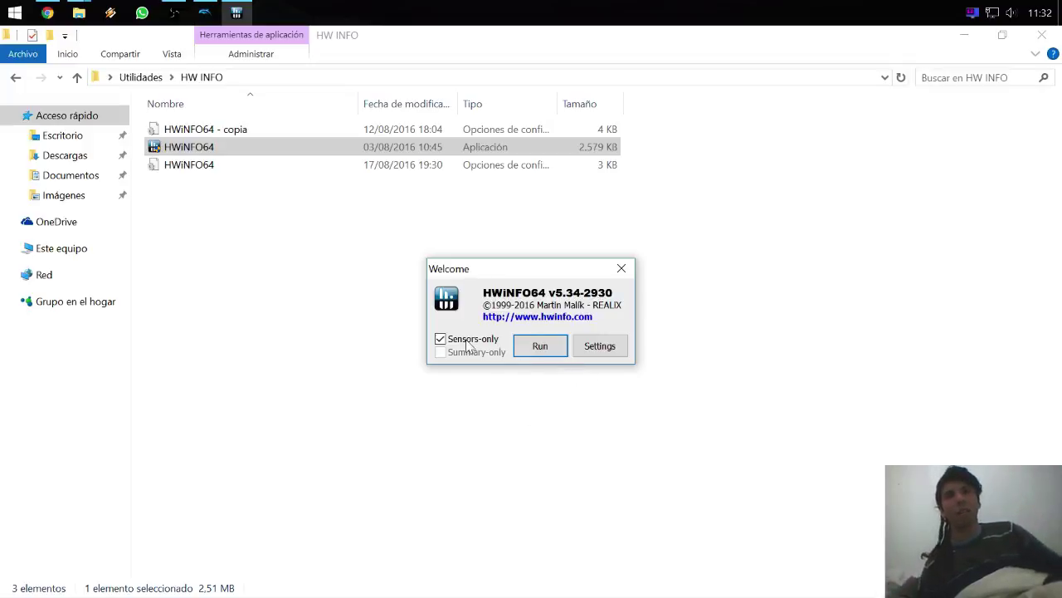
{"action": "left_click", "coordinate": [536, 353]}
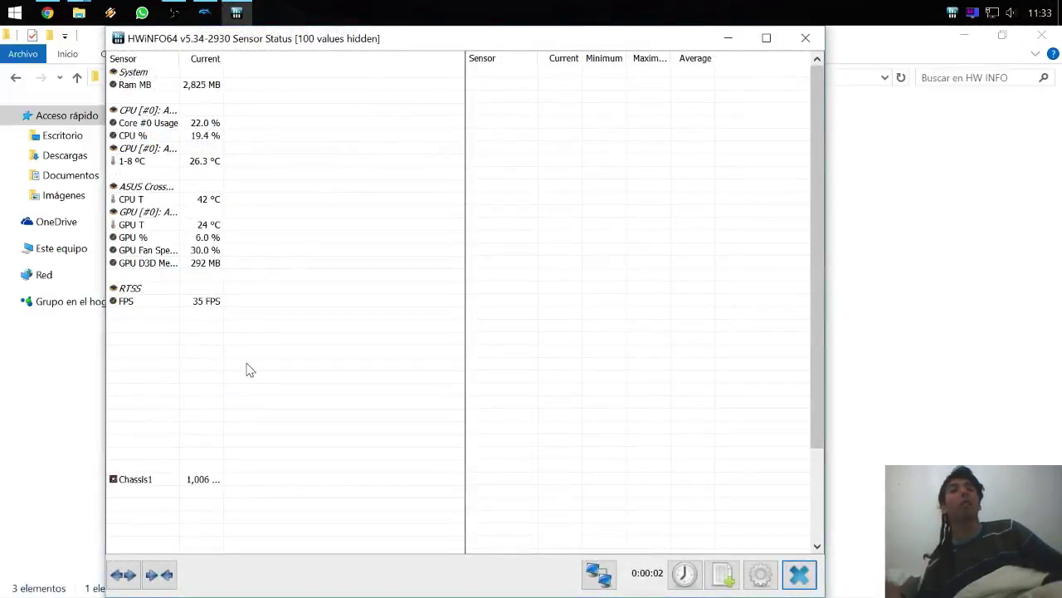
Step: Examine the list of monitored and hidden sensor entries in the HWiNFO64 layout settings
{"action": "left_click", "coordinate": [760, 574]}
{"action": "left_click", "coordinate": [298, 109]}
{"action": "scroll", "coordinate": [332, 205], "scroll_direction": "down", "scroll_amount": 1}
{"action": "scroll", "coordinate": [332, 205], "scroll_direction": "up", "scroll_amount": 1}
{"action": "scroll", "coordinate": [323, 229], "scroll_direction": "down", "scroll_amount": 2}
{"action": "left_click", "coordinate": [311, 249]}
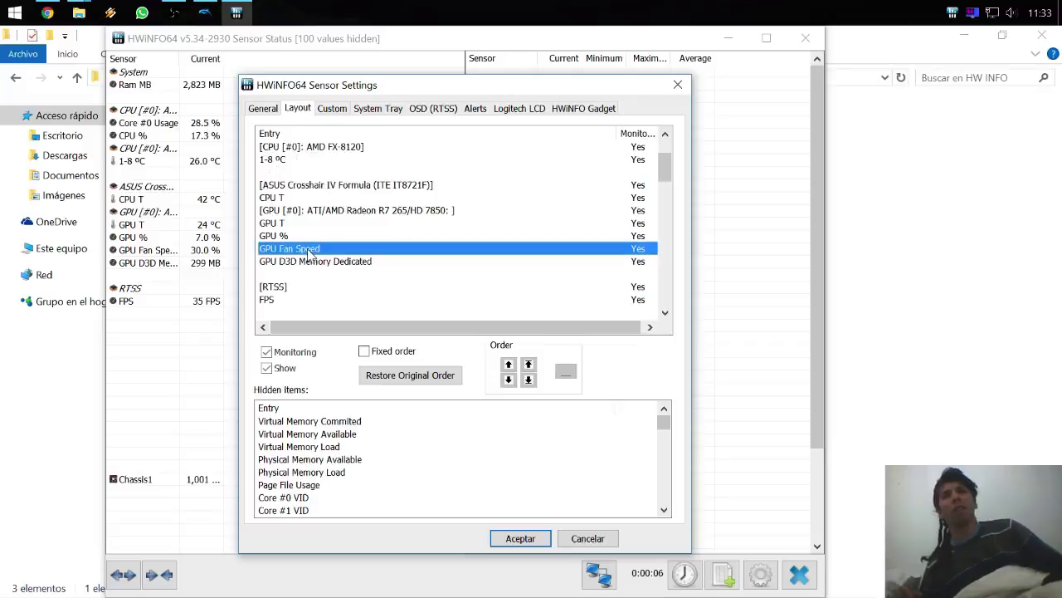
{"action": "left_click", "coordinate": [331, 266]}
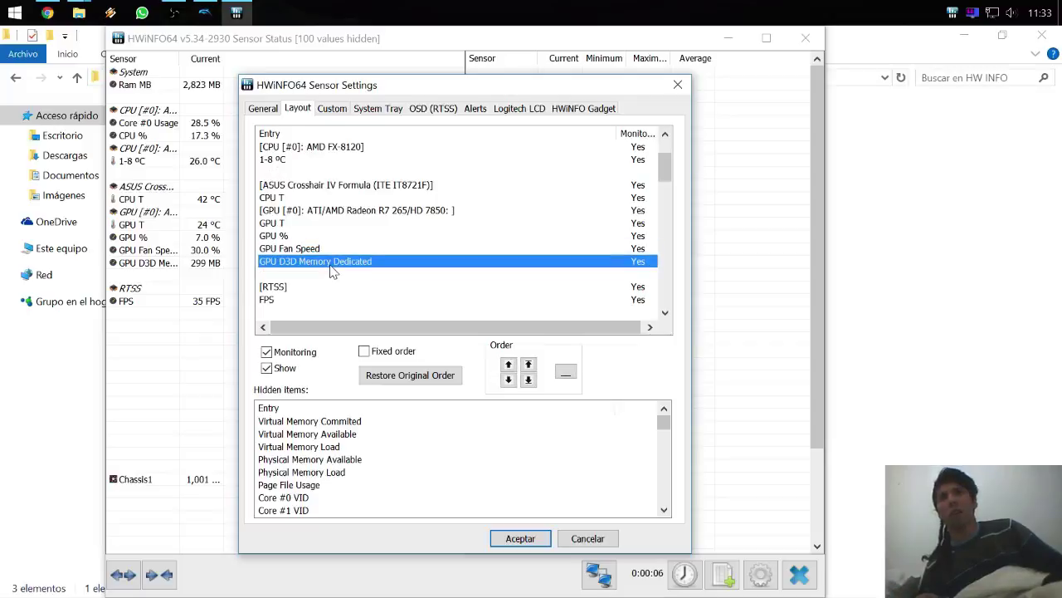
{"action": "scroll", "coordinate": [336, 273], "scroll_direction": "down", "scroll_amount": 4}
{"action": "scroll", "coordinate": [328, 272], "scroll_direction": "down", "scroll_amount": 5}
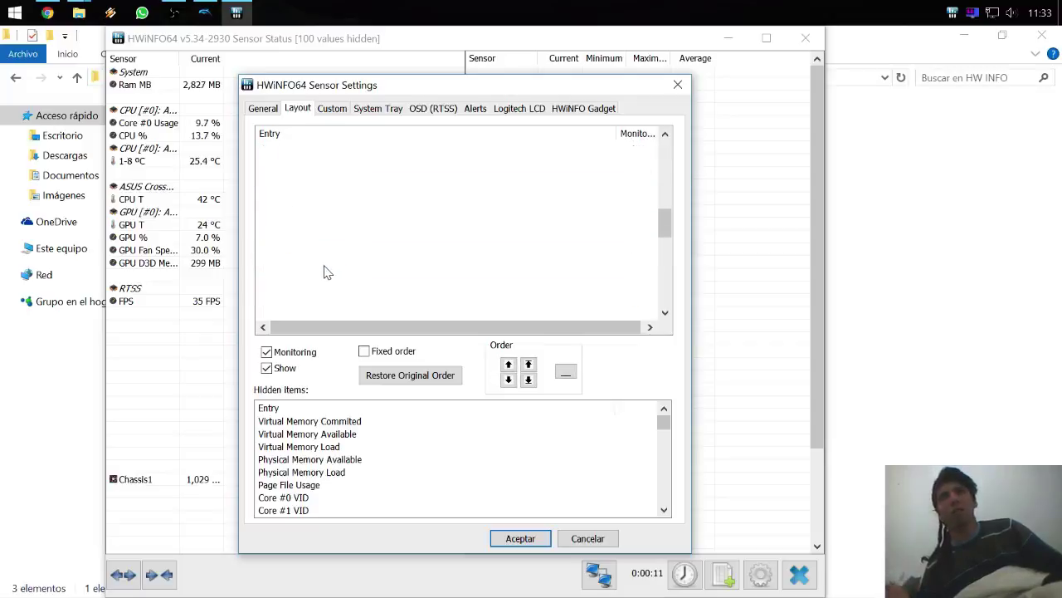
Step: Look through the Custom and System Tray sensor settings, and close the settings without saving
{"action": "left_click", "coordinate": [331, 108]}
{"action": "scroll", "coordinate": [378, 239], "scroll_direction": "down", "scroll_amount": 5}
{"action": "scroll", "coordinate": [384, 243], "scroll_direction": "down", "scroll_amount": 3}
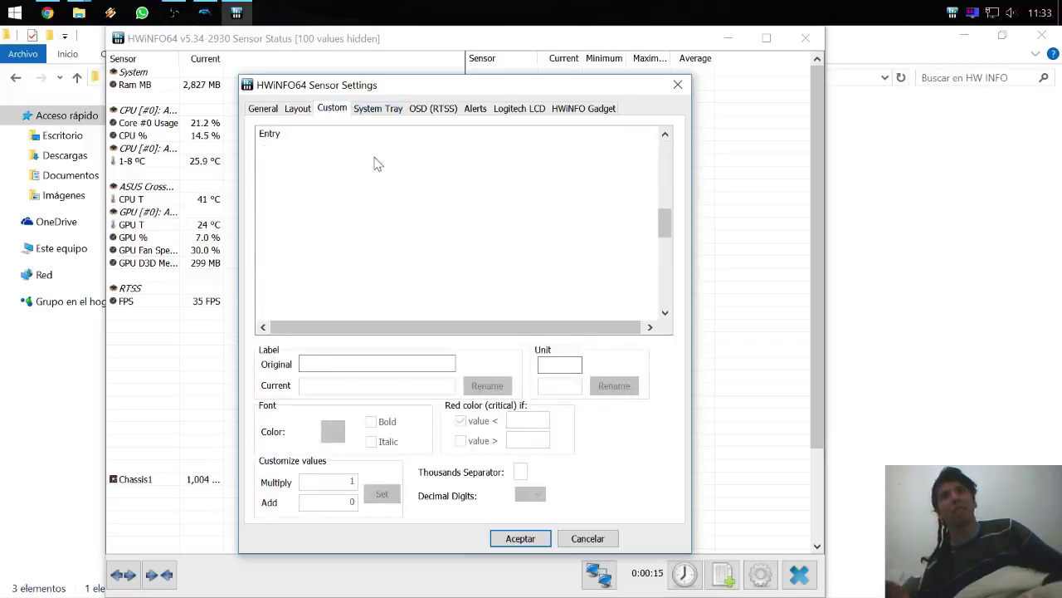
{"action": "left_click", "coordinate": [377, 109]}
{"action": "scroll", "coordinate": [428, 216], "scroll_direction": "down", "scroll_amount": 5}
{"action": "scroll", "coordinate": [428, 215], "scroll_direction": "down", "scroll_amount": 6}
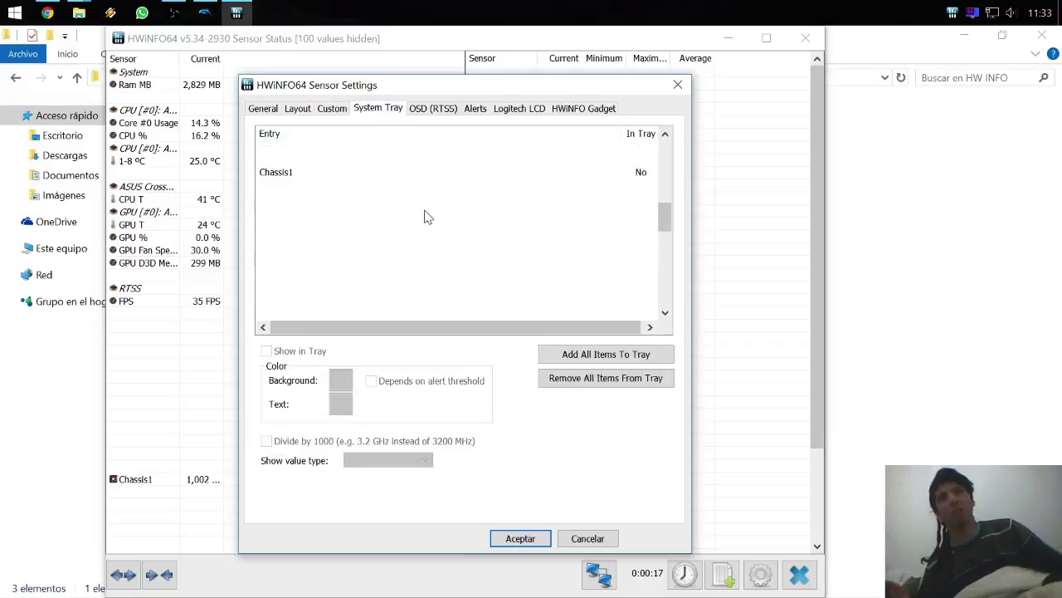
{"action": "left_click", "coordinate": [587, 538]}
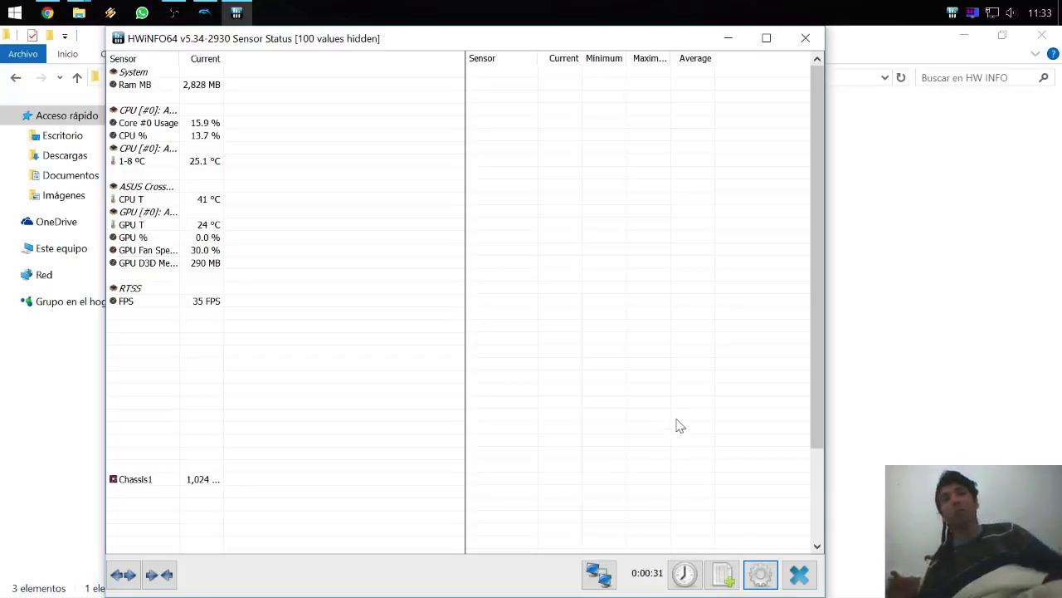
{"action": "left_click", "coordinate": [149, 484]}
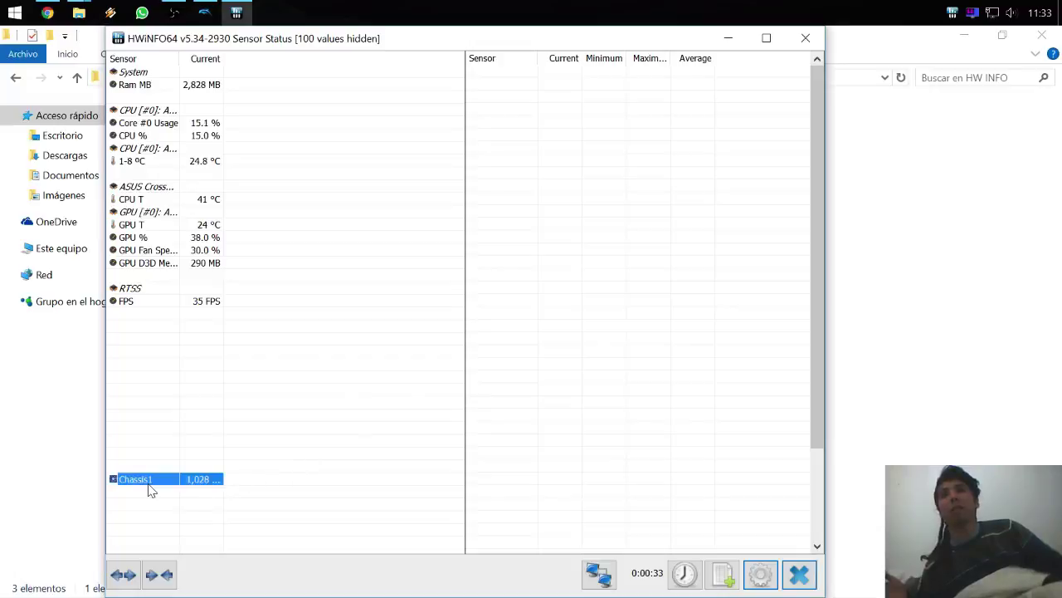
{"action": "left_click", "coordinate": [168, 405]}
{"action": "left_click", "coordinate": [180, 355]}
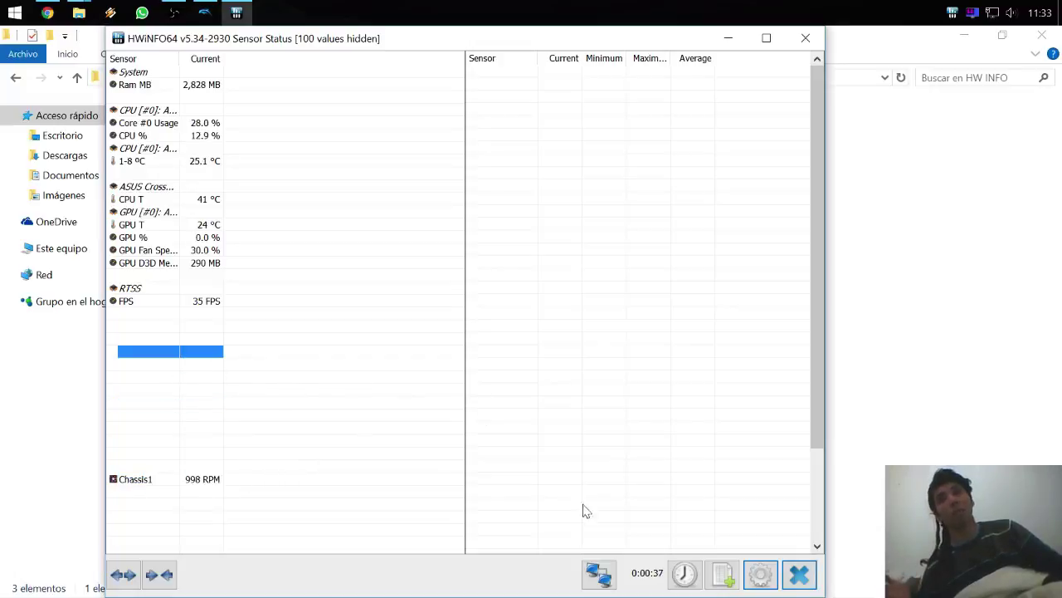
Step: Open the OSD (RTSS) sensor settings and review the display options for CPU %, 1-8 ºC and CPU T
{"action": "left_click", "coordinate": [760, 577]}
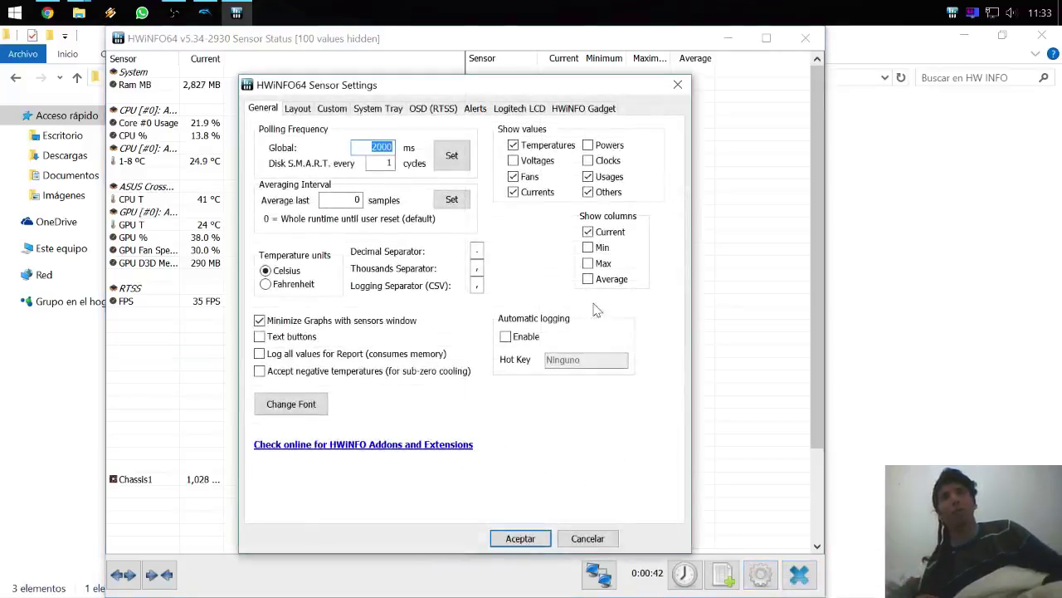
{"action": "left_click", "coordinate": [432, 114]}
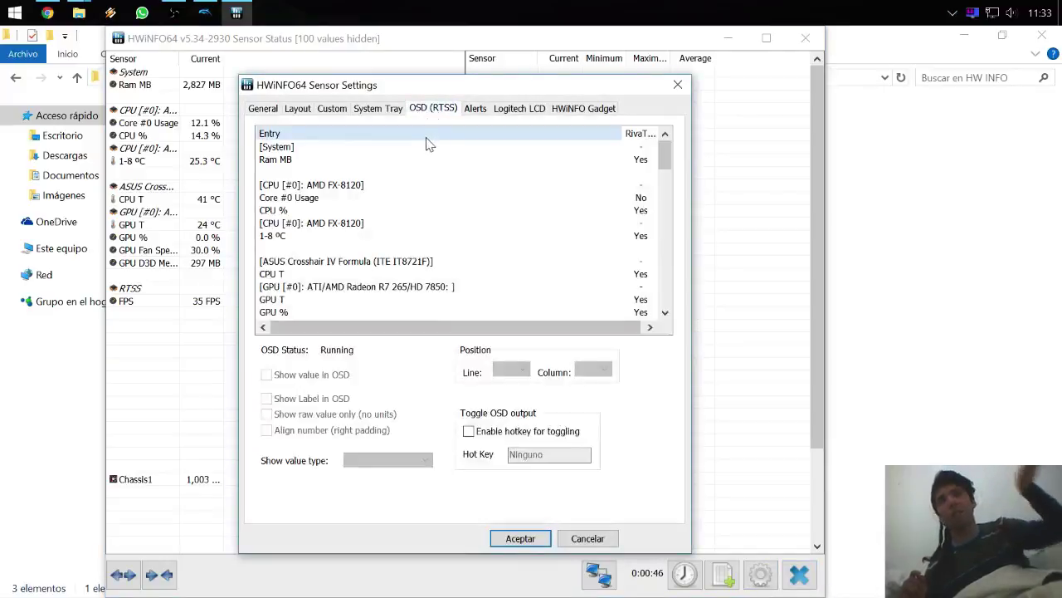
{"action": "left_click", "coordinate": [284, 213]}
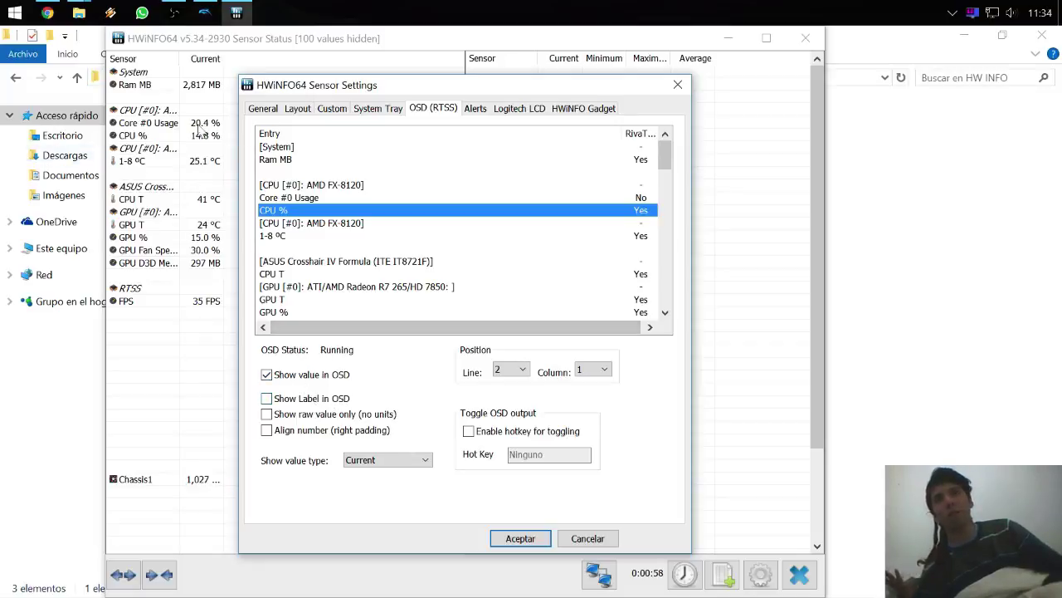
{"action": "left_click", "coordinate": [285, 238]}
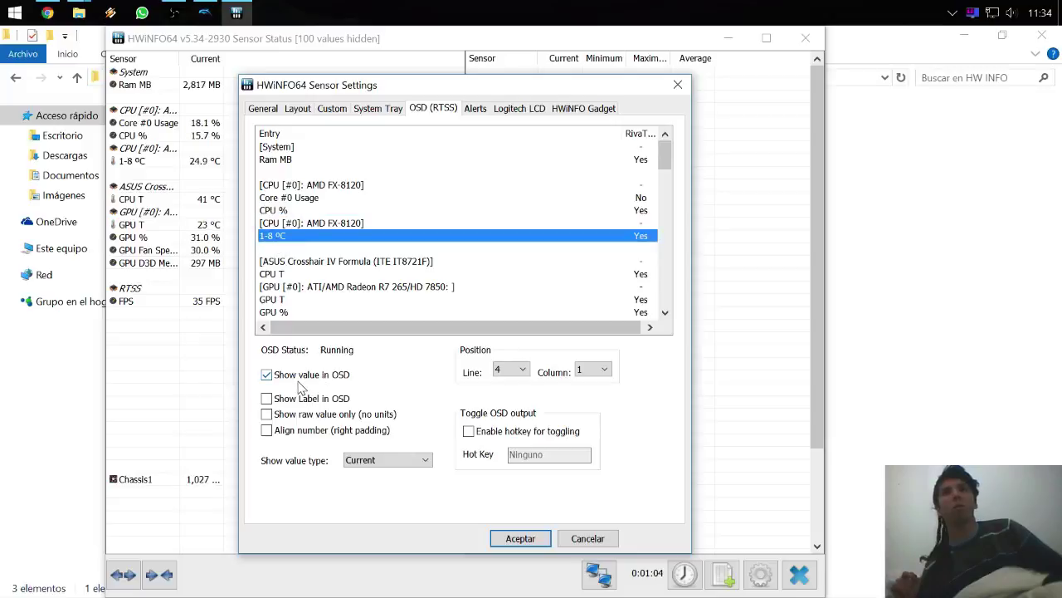
{"action": "left_click", "coordinate": [295, 275]}
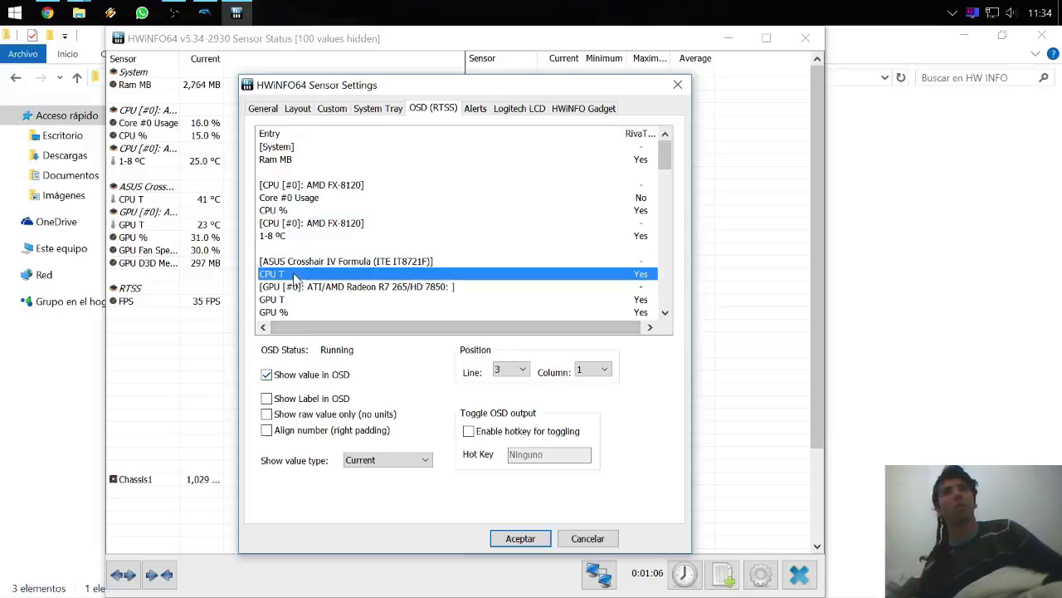
{"action": "left_click", "coordinate": [303, 237]}
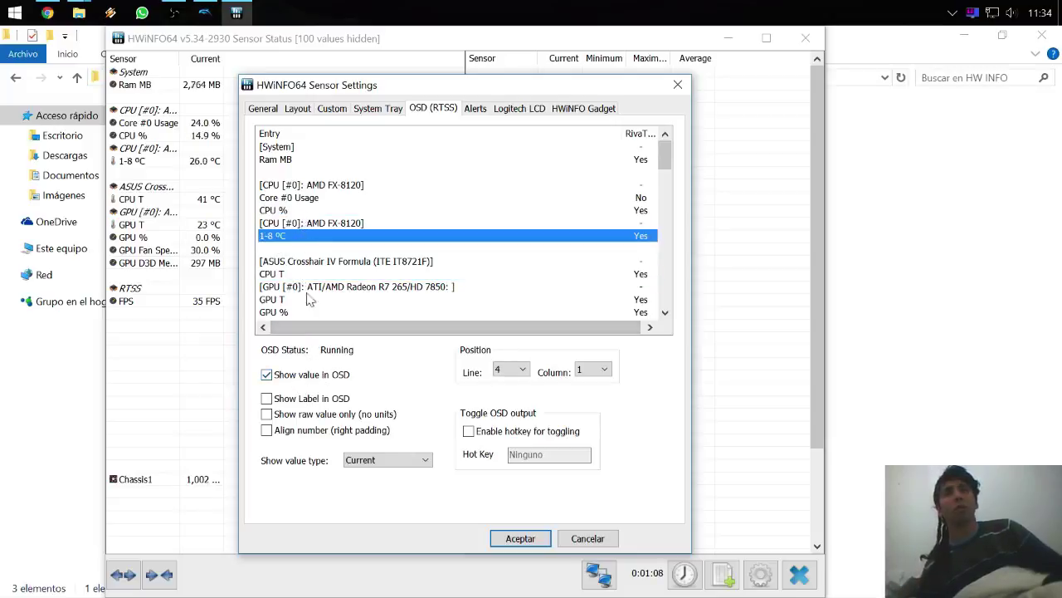
{"action": "left_click", "coordinate": [293, 275]}
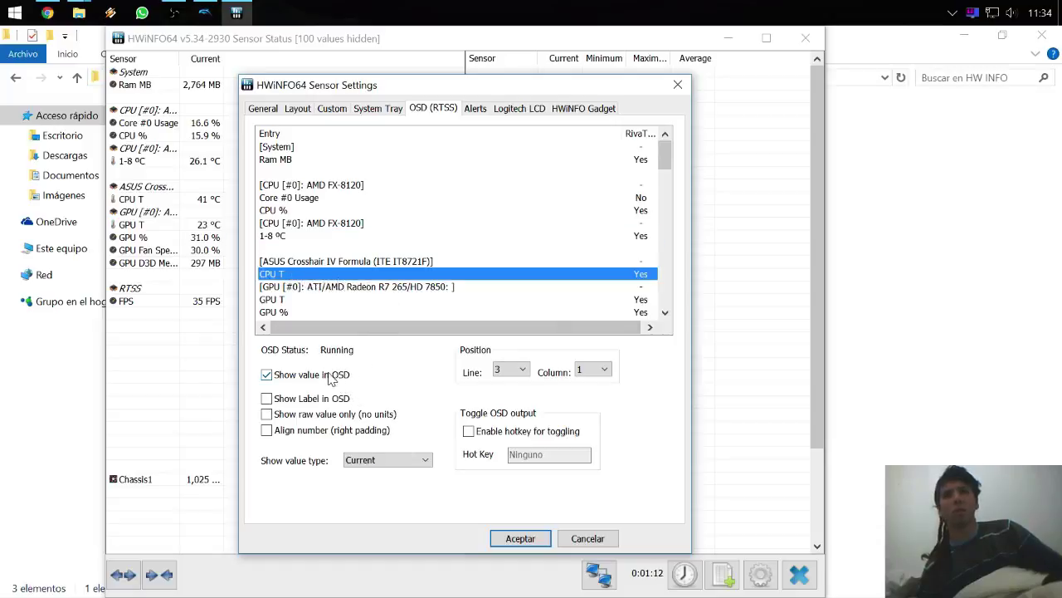
Step: Review the OSD options for GPU T and GPU %, and turn off right-padded number alignment for GPU Fan Speed
{"action": "left_click", "coordinate": [309, 299]}
{"action": "scroll", "coordinate": [314, 319], "scroll_direction": "down", "scroll_amount": 1}
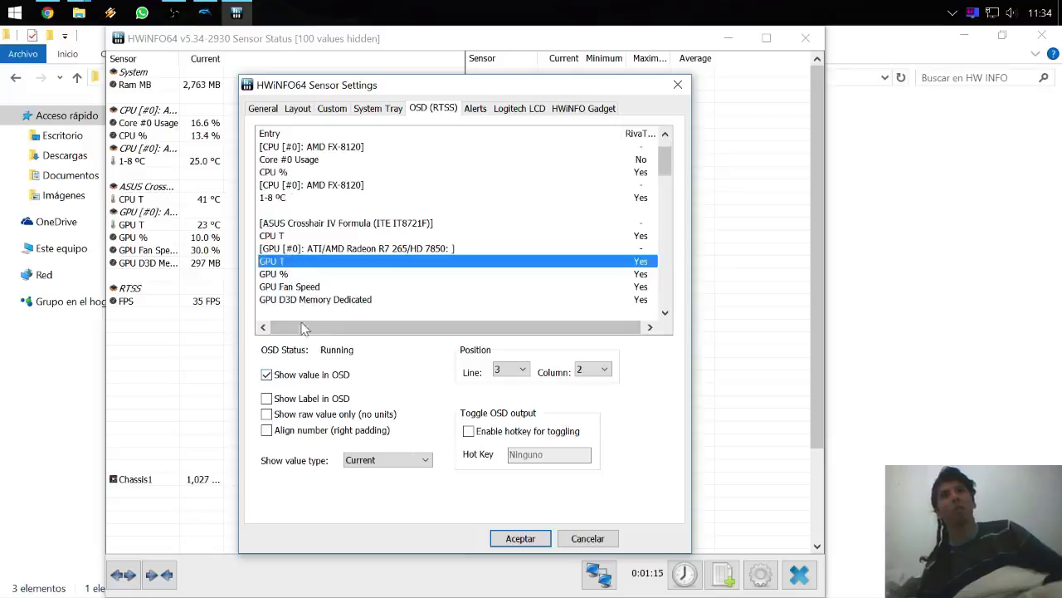
{"action": "left_click", "coordinate": [275, 277]}
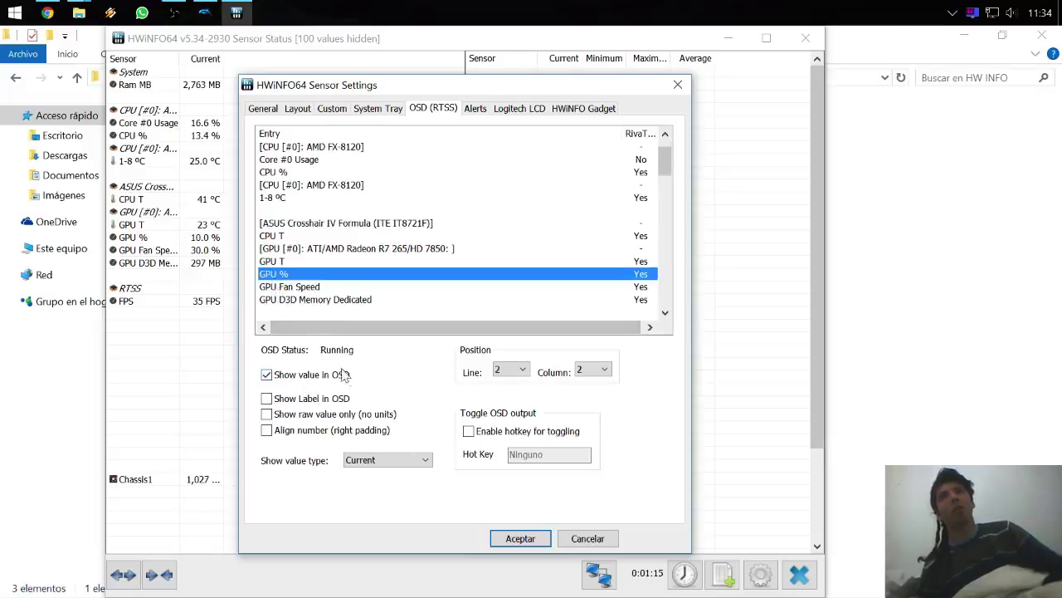
{"action": "left_click", "coordinate": [295, 287]}
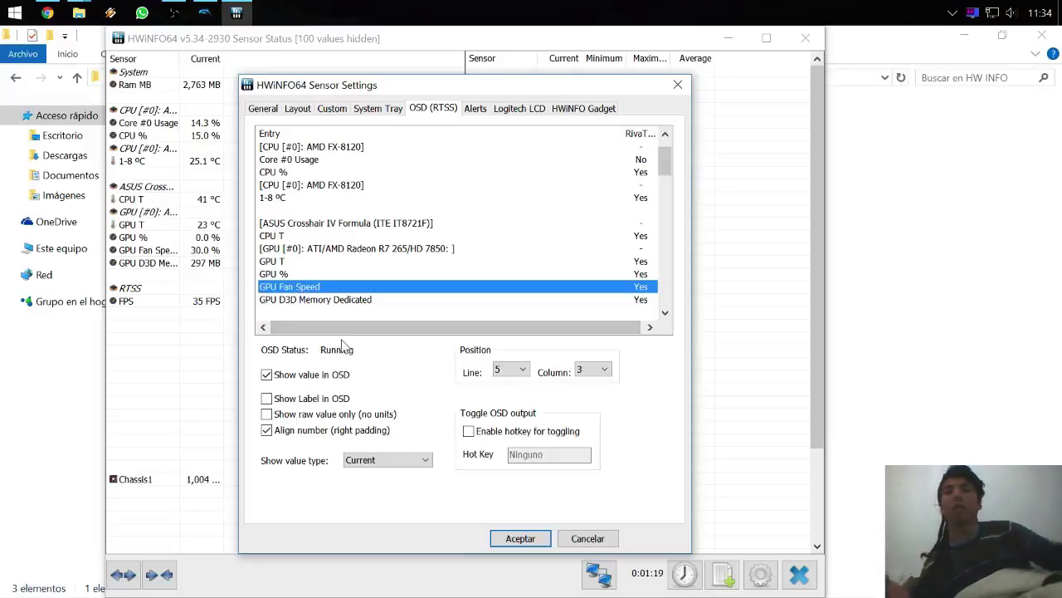
{"action": "left_click", "coordinate": [321, 437]}
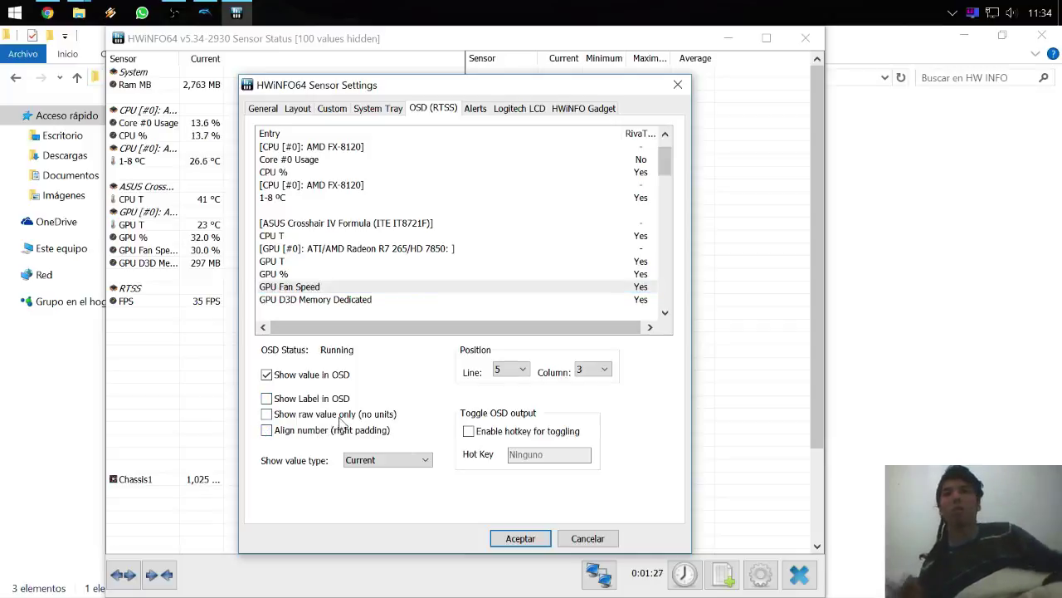
Step: Check the OSD display options and line and column positions of GPU D3D Memory Dedicated and FPS
{"action": "left_click", "coordinate": [355, 298]}
{"action": "left_click", "coordinate": [359, 304]}
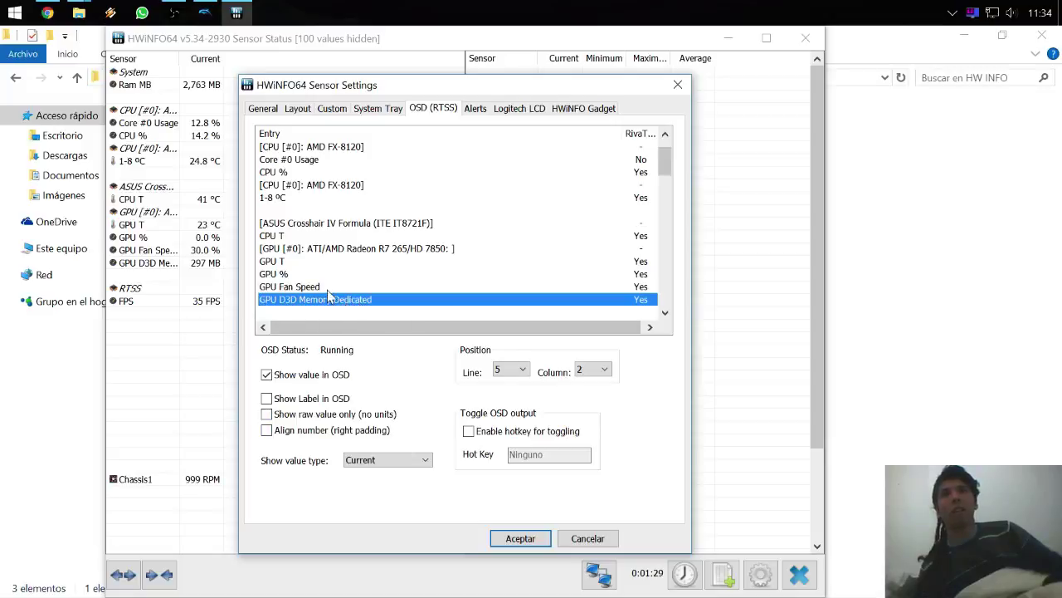
{"action": "scroll", "coordinate": [329, 299], "scroll_direction": "down", "scroll_amount": 1}
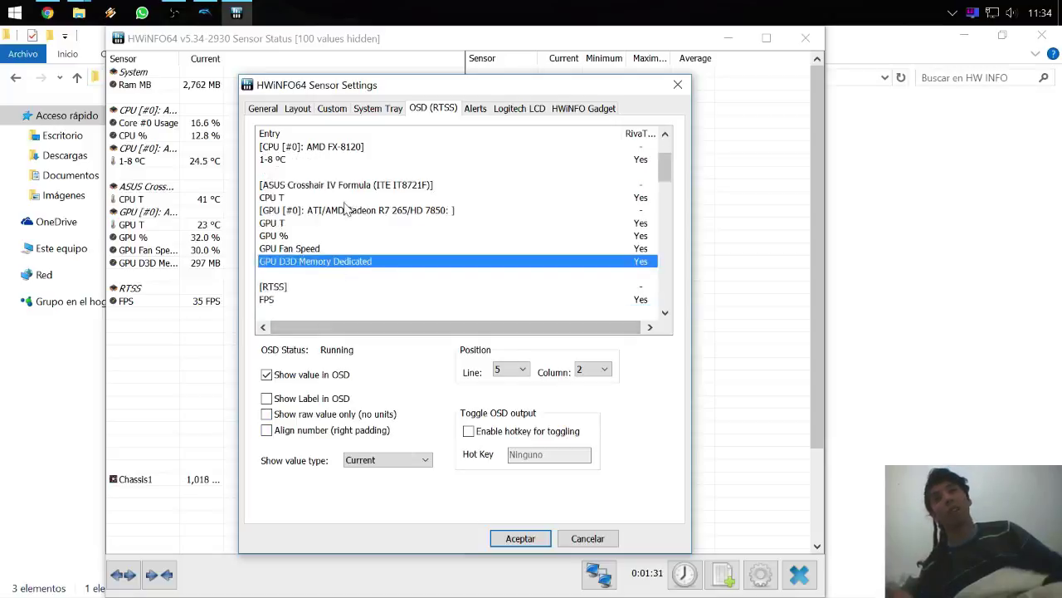
{"action": "left_click", "coordinate": [289, 300]}
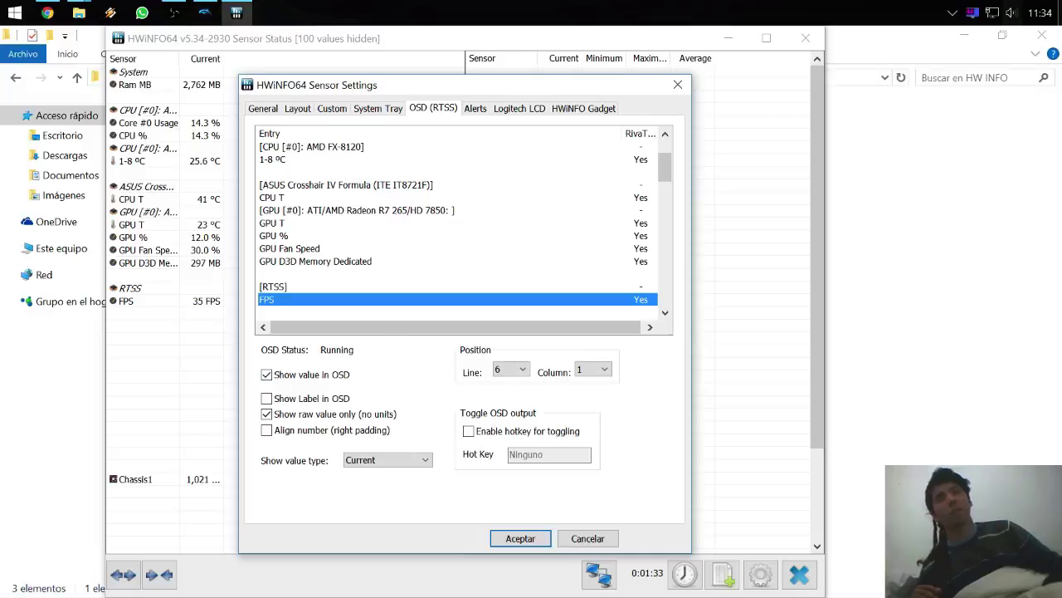
Step: Turn off Show own statistics in RivaTuner Statistics Server and close its window
{"action": "left_click", "coordinate": [975, 15]}
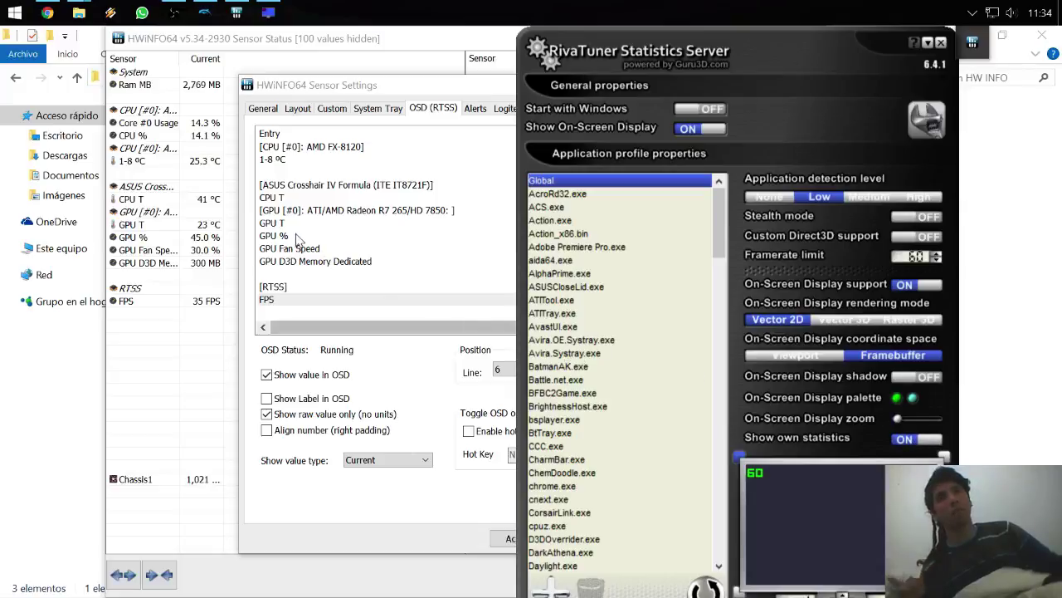
{"action": "left_click", "coordinate": [905, 441]}
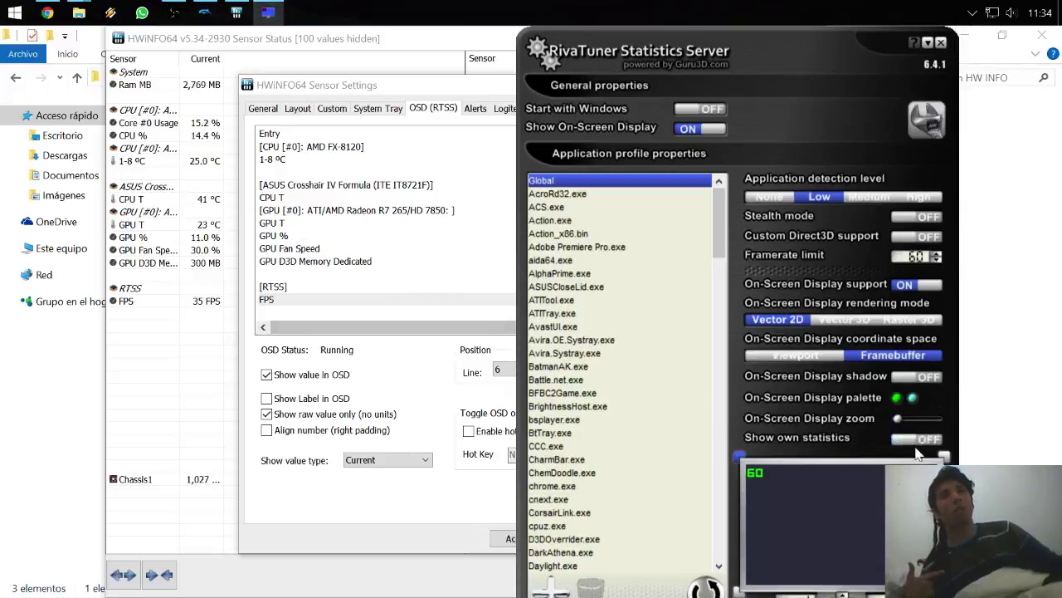
{"action": "left_click", "coordinate": [932, 43]}
Step: Look through the remaining OSD entries, check the Ram MB display options, and close the settings without saving
{"action": "scroll", "coordinate": [446, 242], "scroll_direction": "down", "scroll_amount": 6}
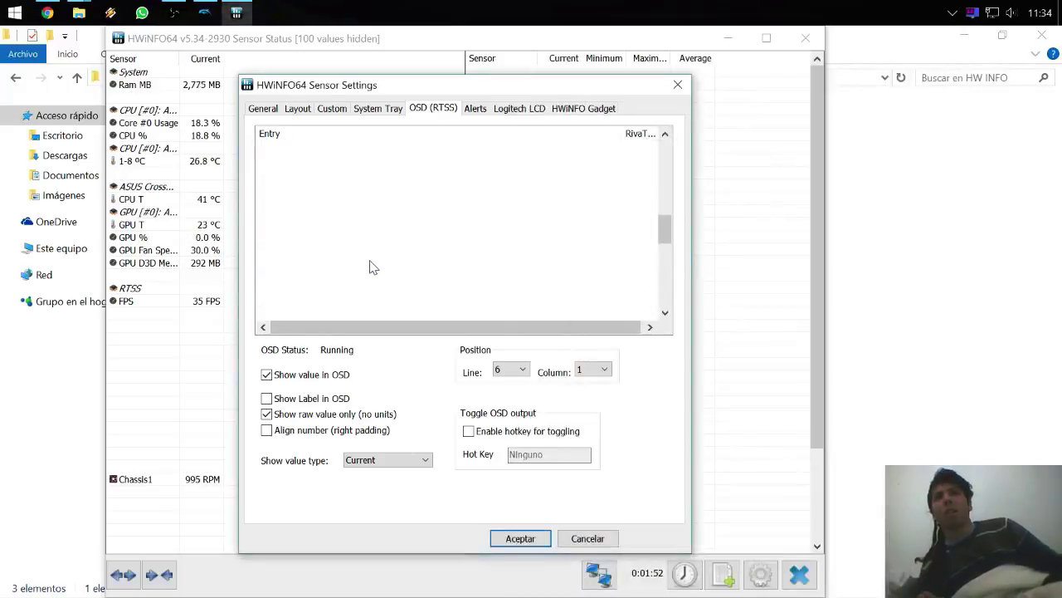
{"action": "scroll", "coordinate": [286, 307], "scroll_direction": "up", "scroll_amount": 3}
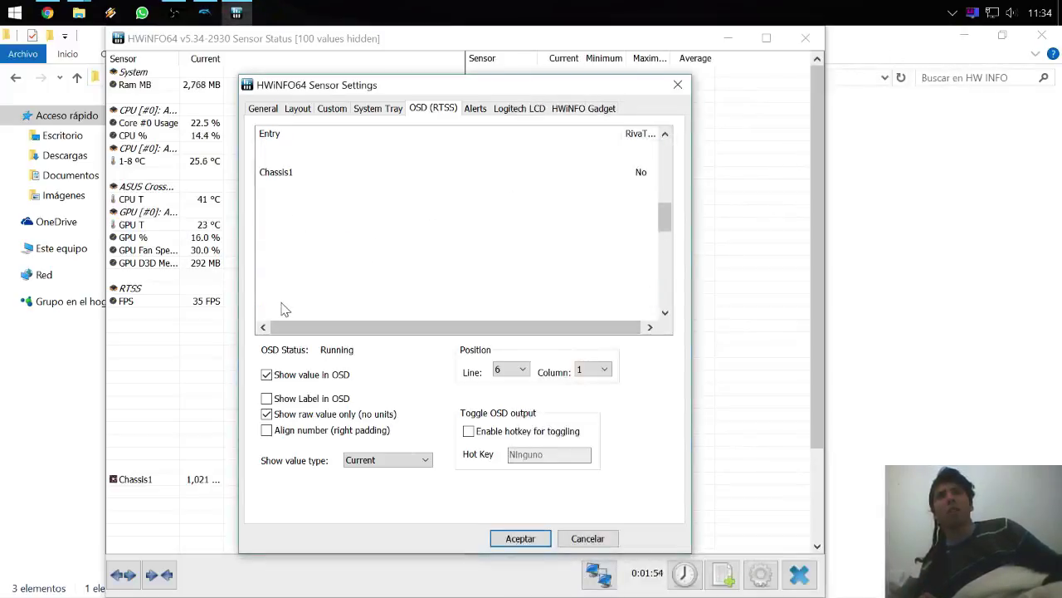
{"action": "left_click", "coordinate": [325, 220]}
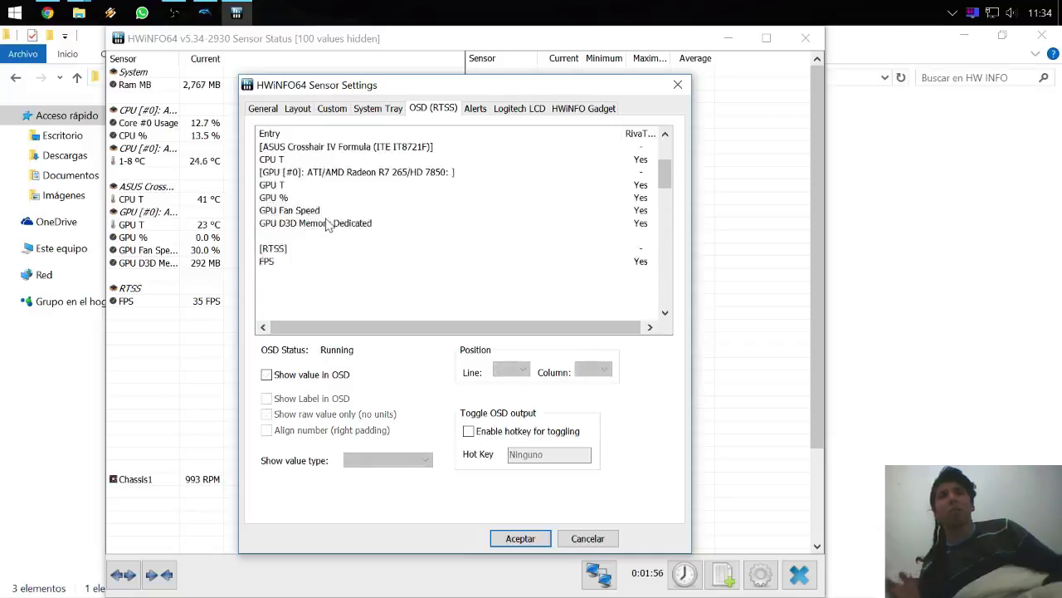
{"action": "scroll", "coordinate": [324, 224], "scroll_direction": "up", "scroll_amount": 4}
{"action": "left_click", "coordinate": [289, 163]}
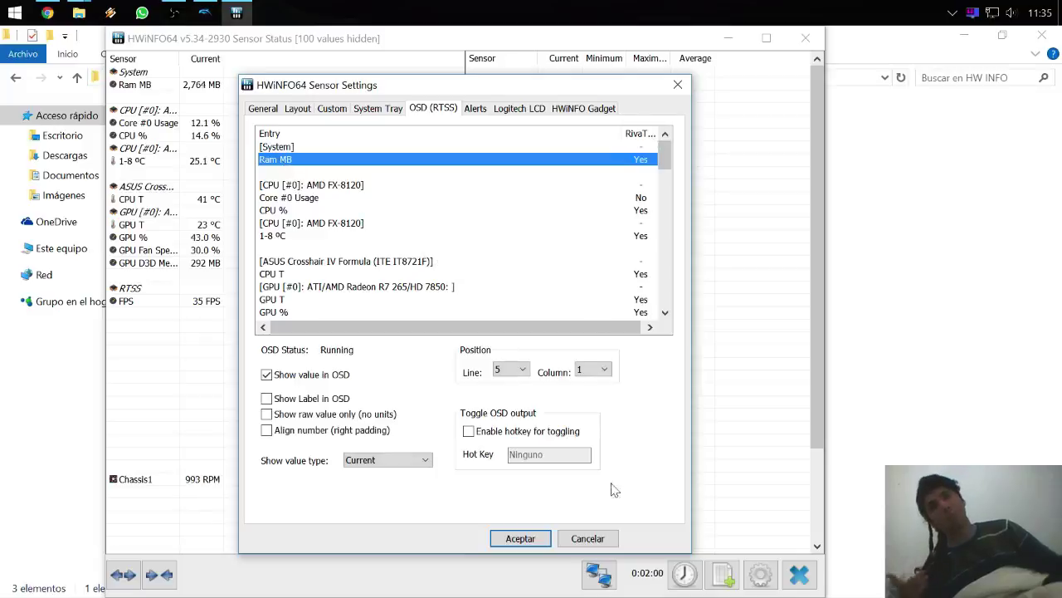
{"action": "left_click", "coordinate": [605, 539]}
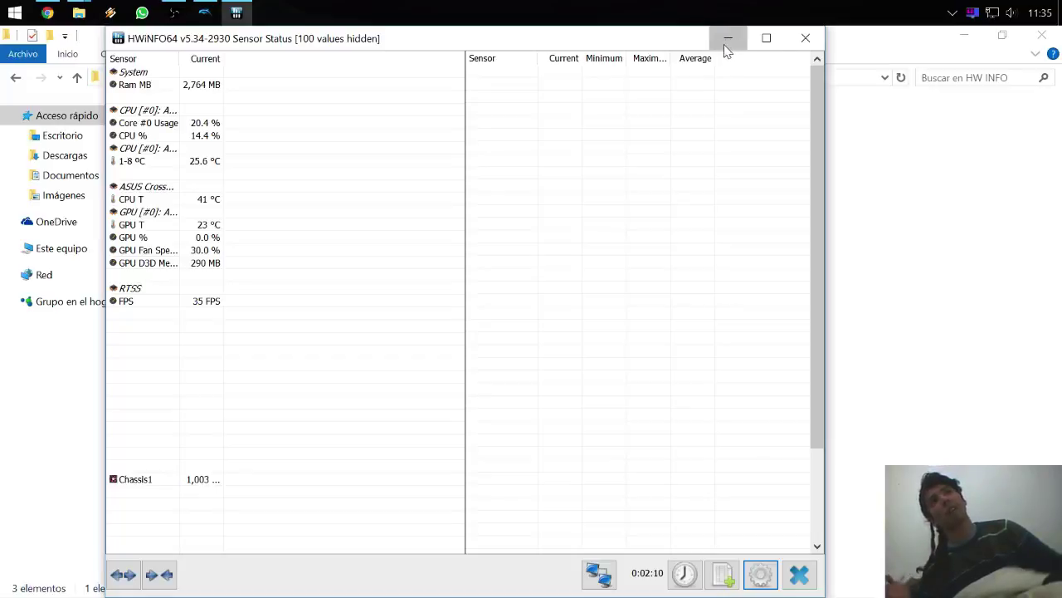
Step: Revisit the OSD (RTSS) sensor settings and close them without changes
{"action": "left_click", "coordinate": [760, 574]}
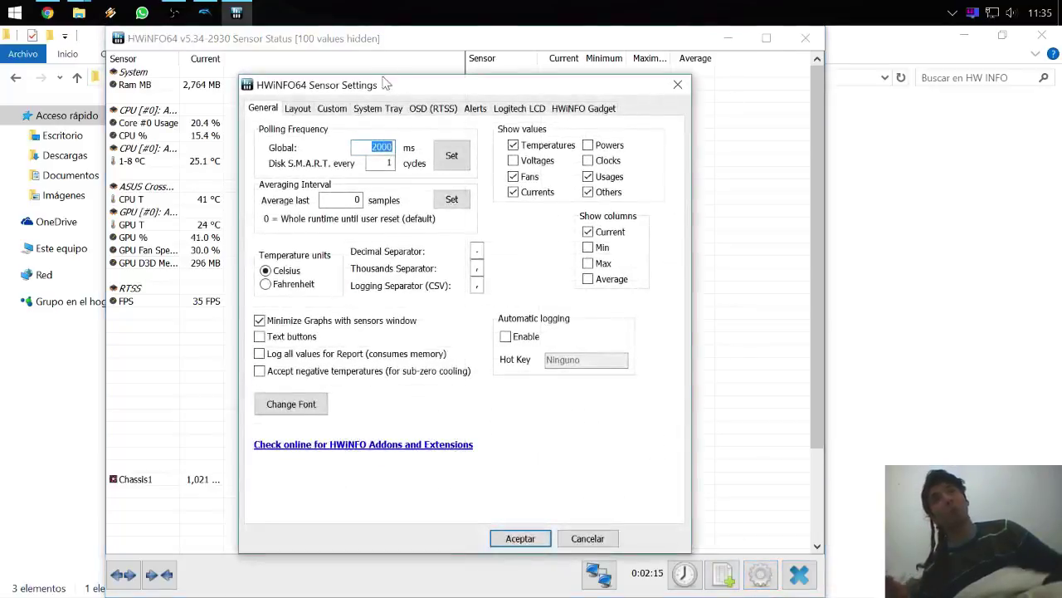
{"action": "left_click", "coordinate": [445, 111]}
{"action": "left_click", "coordinate": [677, 85]}
Step: Minimize the HWiNFO64 sensor window and launch Mario Kart Wii in Dolphin 5.0
{"action": "left_click", "coordinate": [728, 38]}
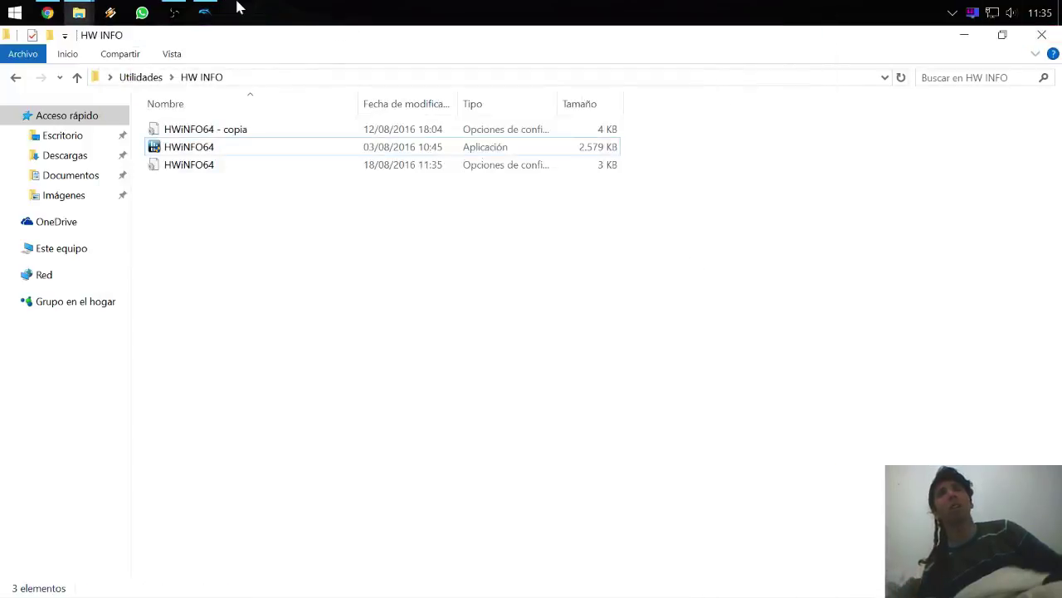
{"action": "left_click", "coordinate": [208, 12]}
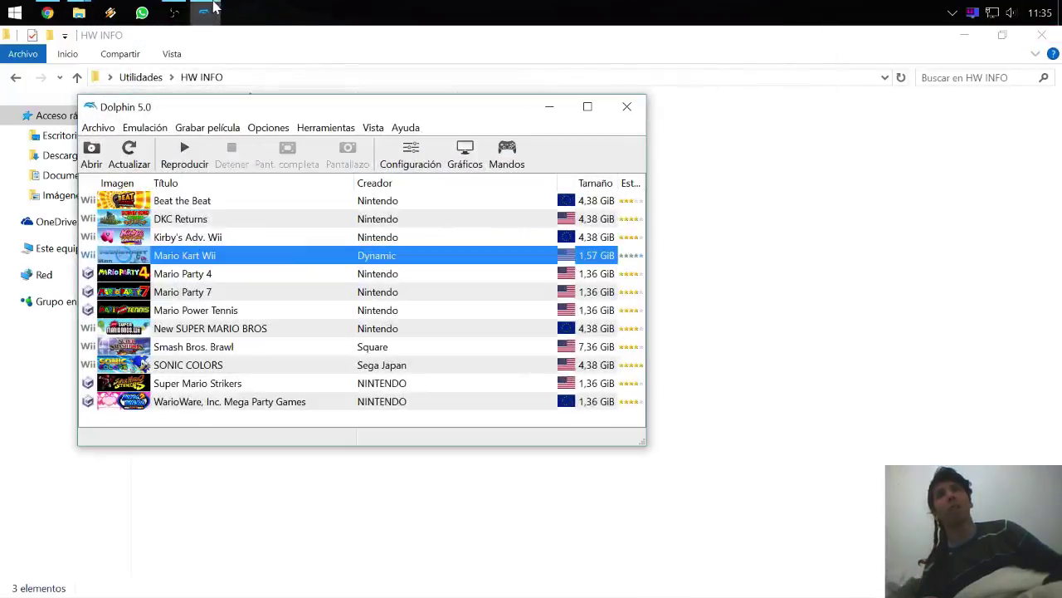
{"action": "double_click", "coordinate": [192, 258]}
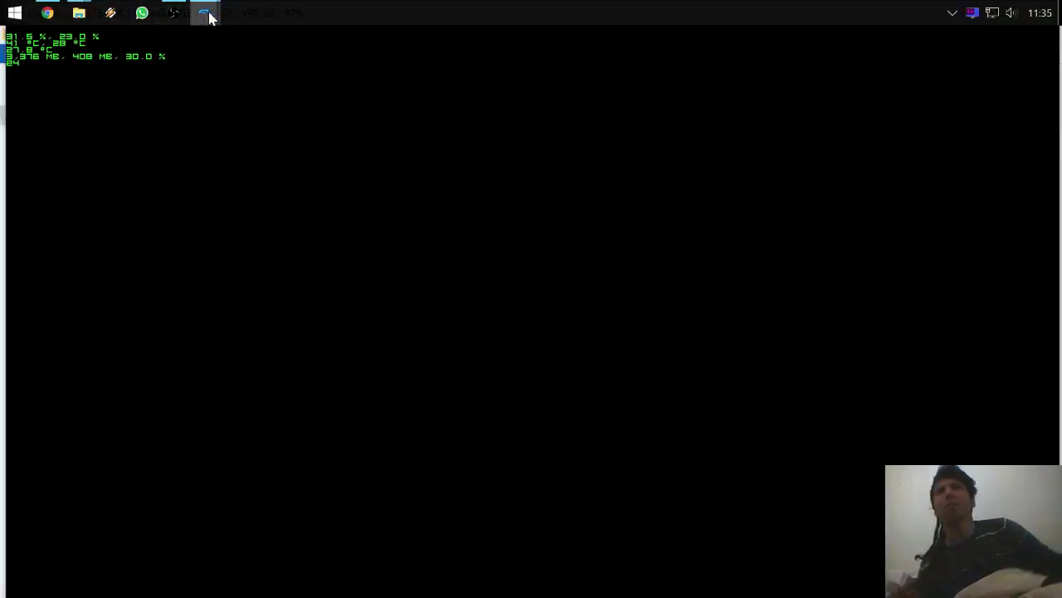
Step: Examine the sensor overlay on the game window, and resume Mario Kart Wii from the Dolphin game list
{"action": "mouse_move", "coordinate": [207, 13]}
{"action": "left_click", "coordinate": [158, 104]}
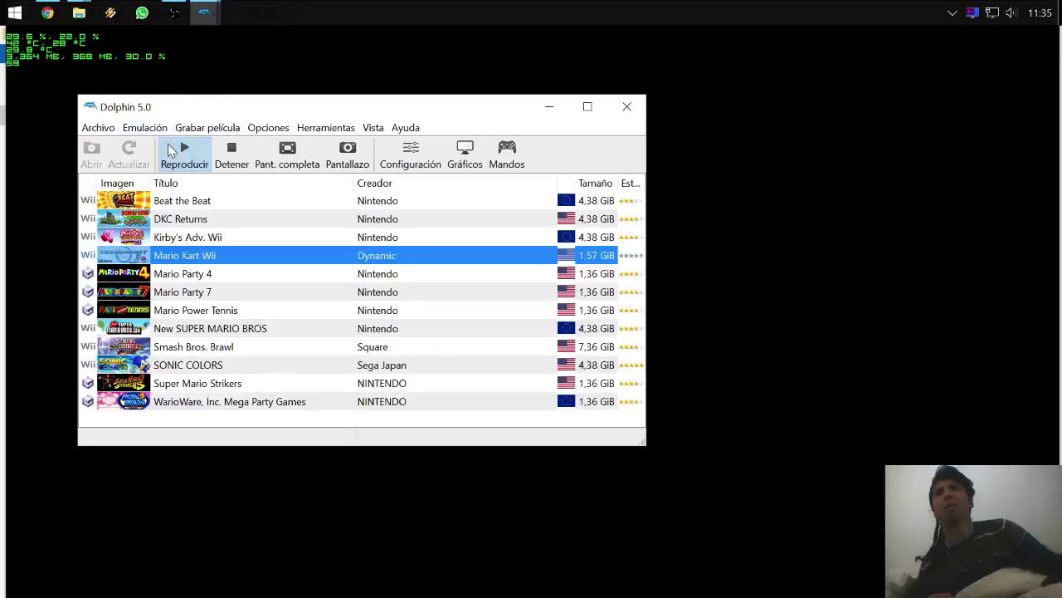
{"action": "left_click", "coordinate": [246, 84]}
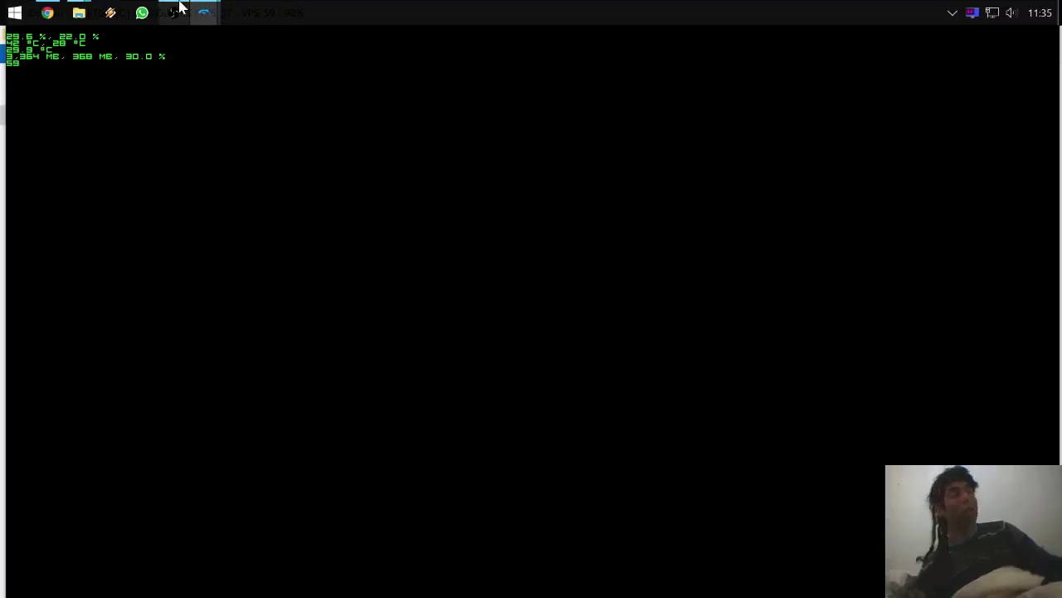
{"action": "mouse_move", "coordinate": [183, 8]}
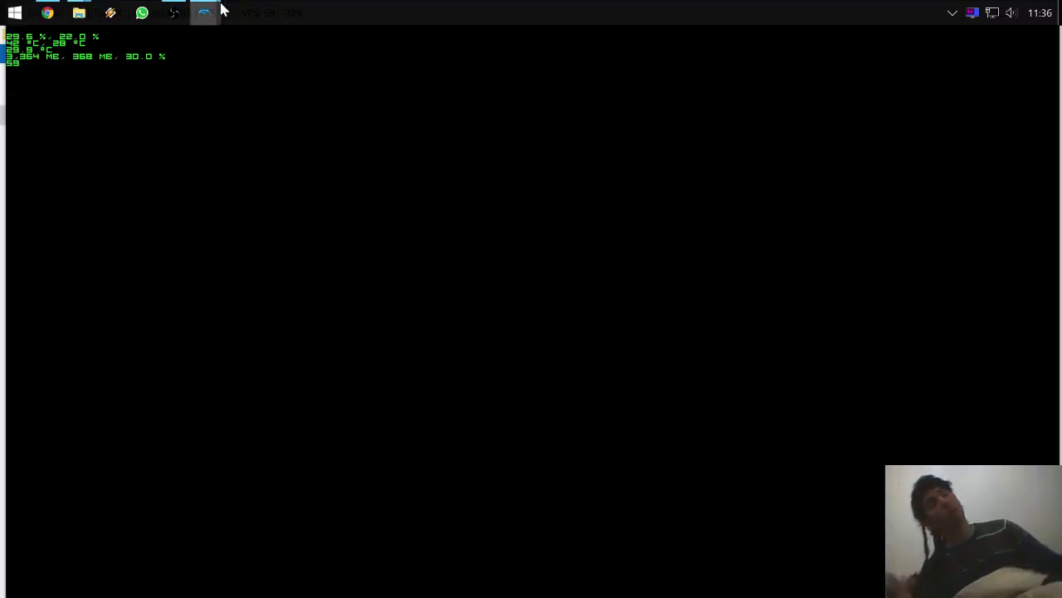
{"action": "mouse_move", "coordinate": [222, 10]}
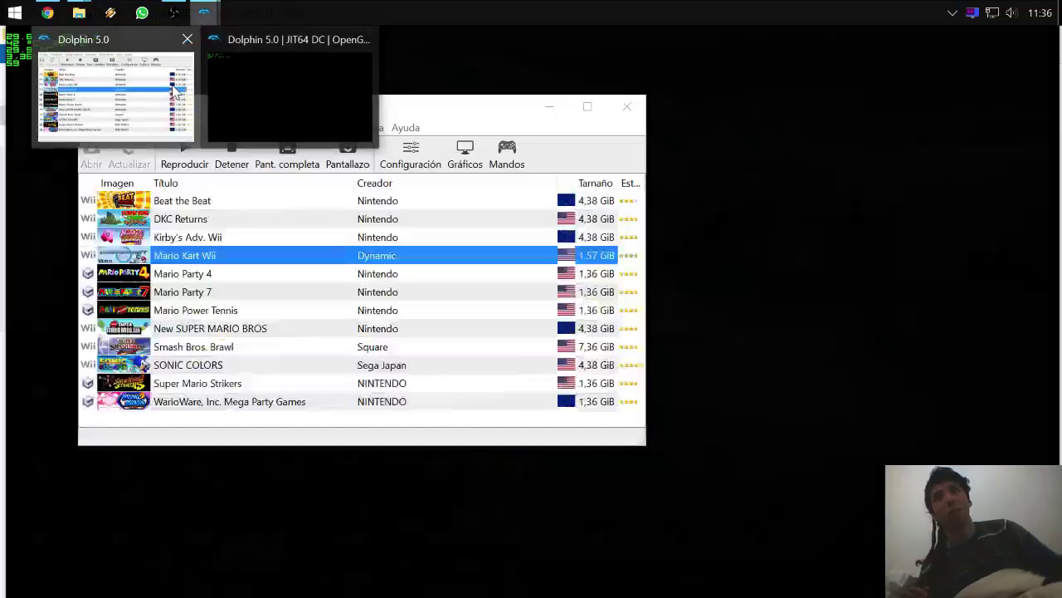
{"action": "left_click", "coordinate": [176, 93]}
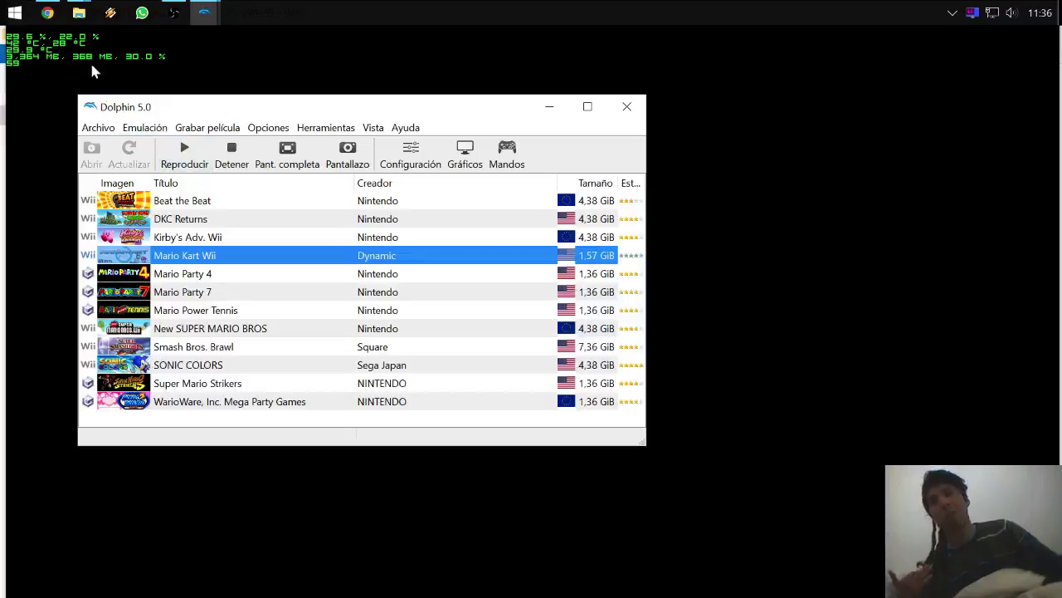
{"action": "left_click", "coordinate": [173, 161]}
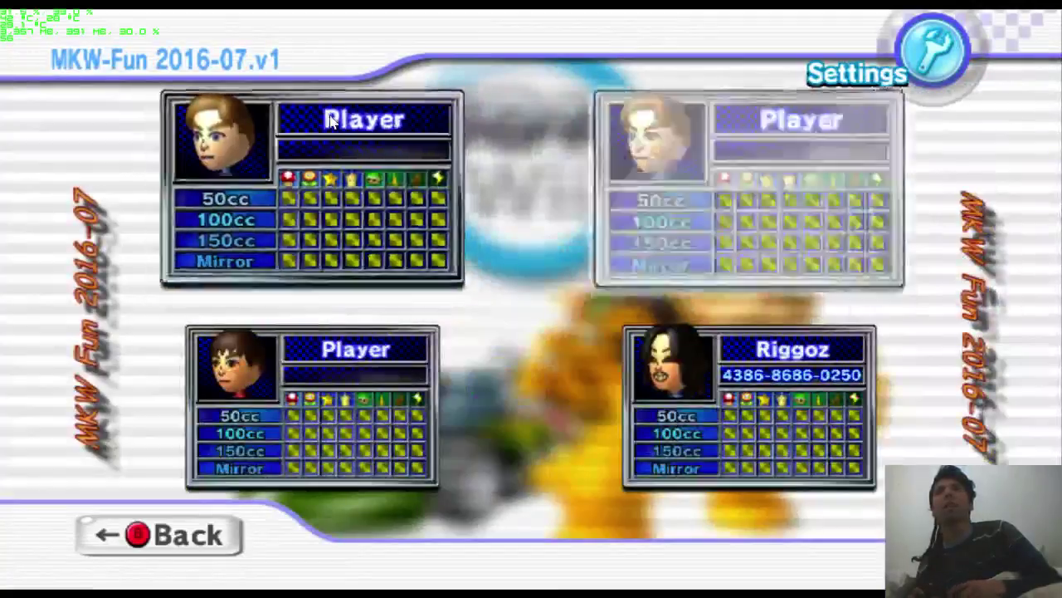
Step: Select the player license in Mario Kart Wii and enter Single Player mode
{"action": "key", "text": "Down"}
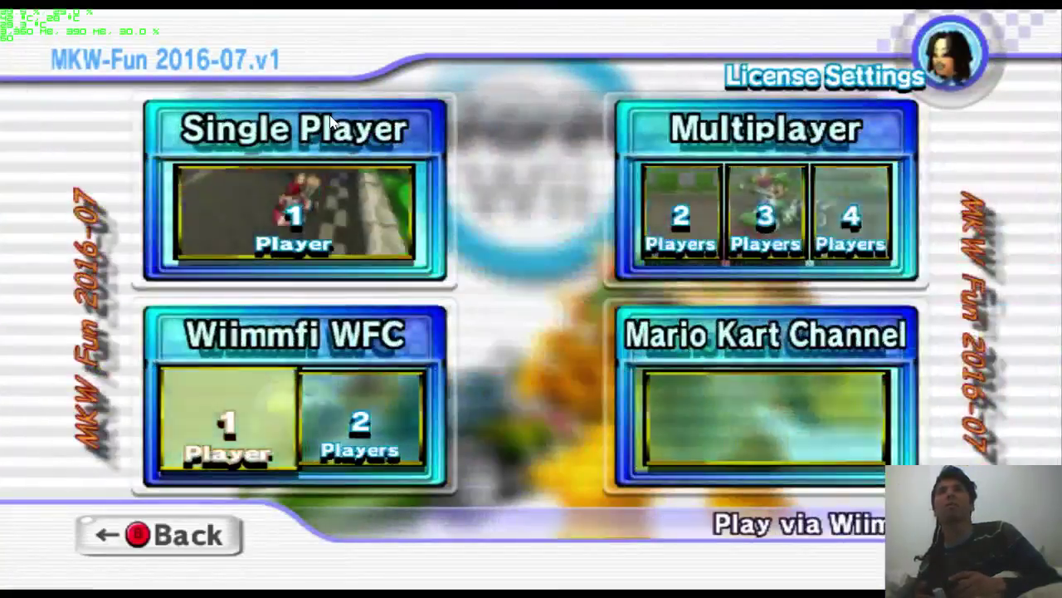
{"action": "key", "text": "Up"}
{"action": "key", "text": "Right"}
{"action": "key", "text": "Left"}
{"action": "key", "text": "Right"}
{"action": "key", "text": "Left"}
{"action": "left_click", "coordinate": [330, 123]}
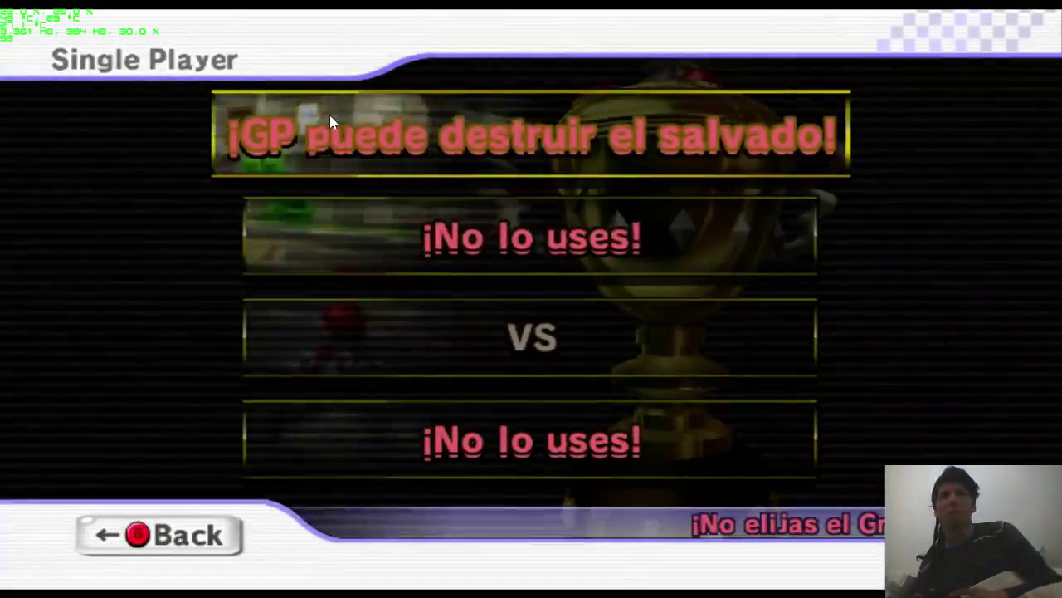
Step: Choose the VS race mode and proceed to the character selection
{"action": "key", "text": "Down"}
{"action": "key", "text": "Down"}
{"action": "left_click", "coordinate": [330, 123]}
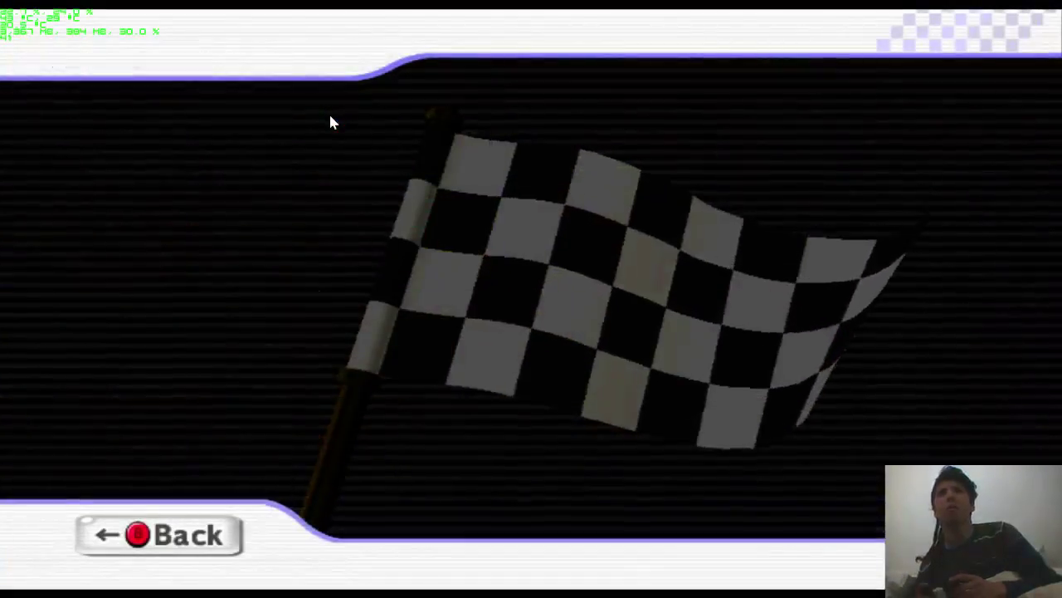
{"action": "left_click", "coordinate": [330, 123]}
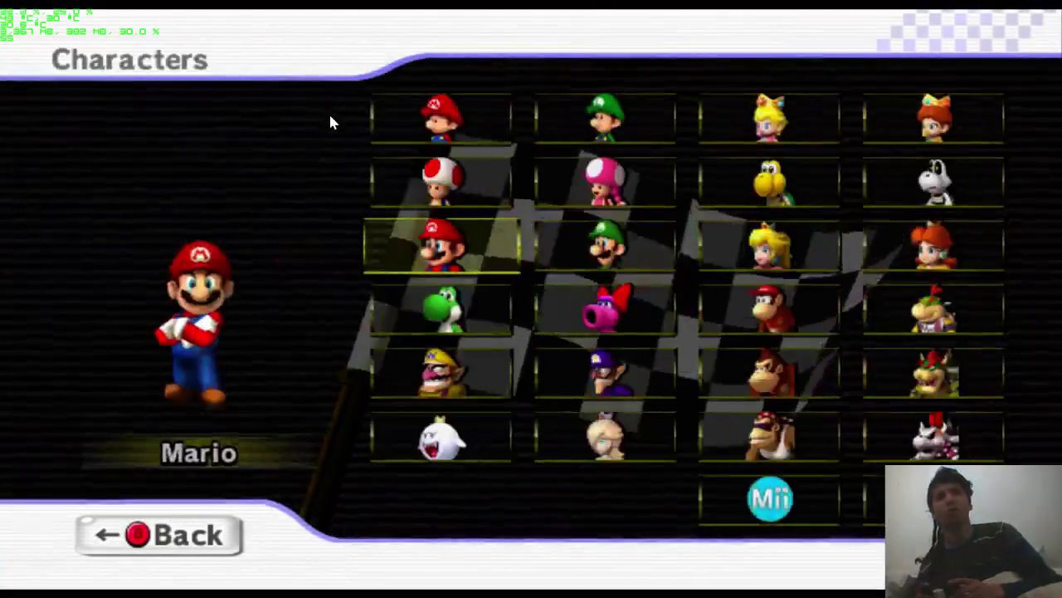
Step: Choose Dry Bones as the character for the VS race
{"action": "key", "text": "Down"}
{"action": "key", "text": "Up"}
{"action": "key", "text": "Right"}
{"action": "key", "text": "Right"}
{"action": "key", "text": "Up"}
{"action": "key", "text": "Right"}
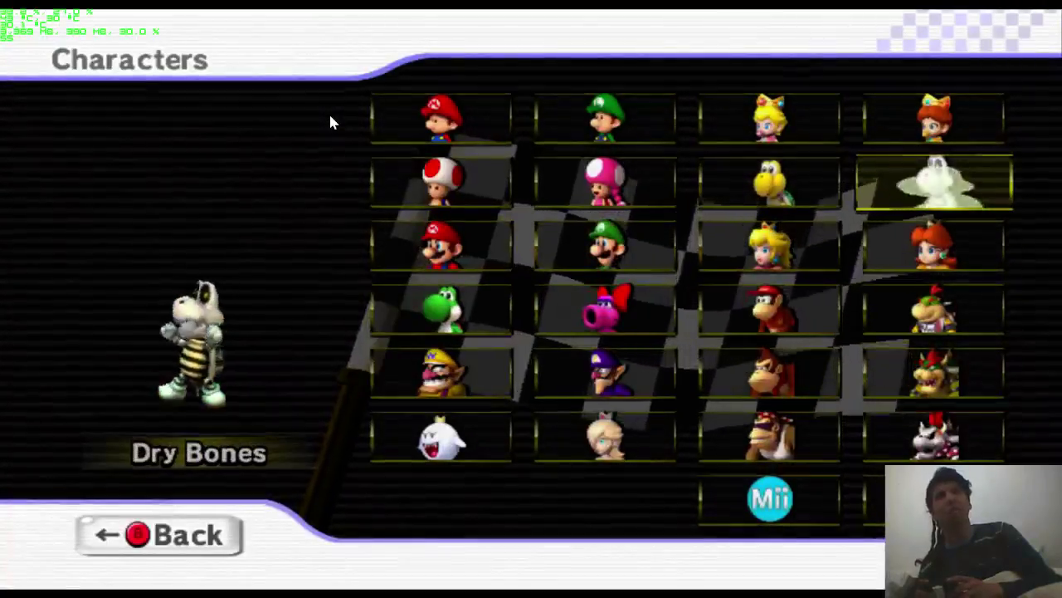
{"action": "left_click", "coordinate": [330, 123]}
Step: Browse the vehicles, choose the first kart in the list for Dry Bones, and continue to the course selection
{"action": "key", "text": "Down"}
{"action": "key", "text": "Down"}
{"action": "key", "text": "Down"}
{"action": "key", "text": "Down"}
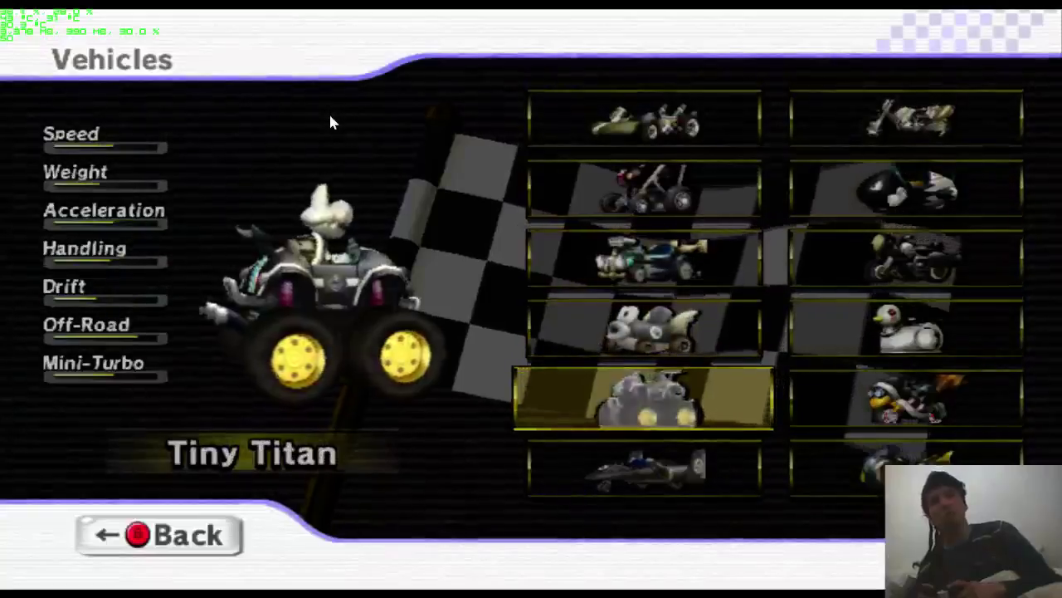
{"action": "key", "text": "Up"}
{"action": "key", "text": "Up"}
{"action": "key", "text": "Up"}
{"action": "key", "text": "Up"}
{"action": "key", "text": "Right"}
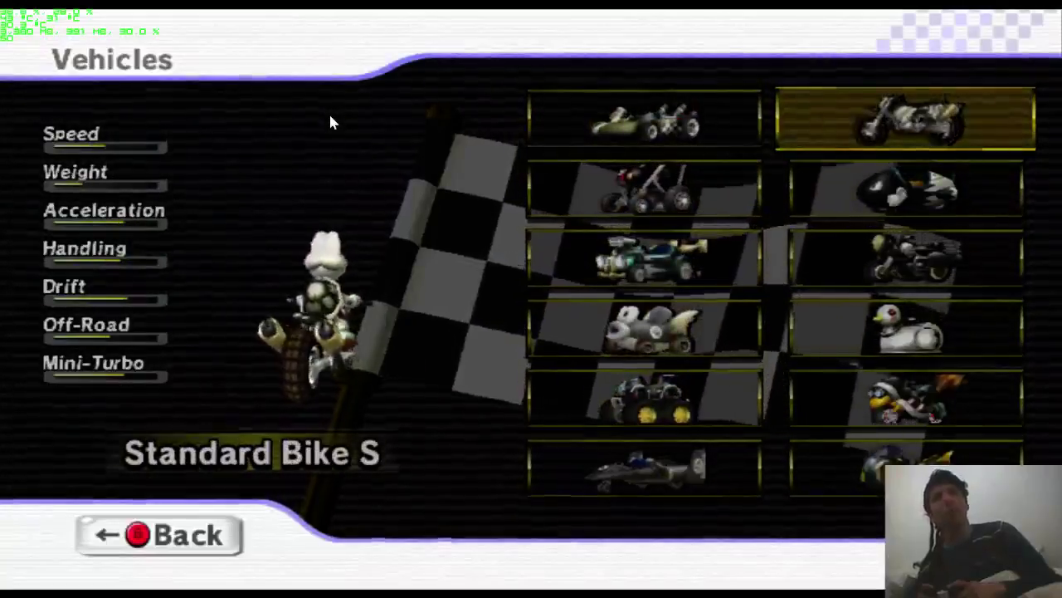
{"action": "key", "text": "Left"}
{"action": "left_click", "coordinate": [330, 123]}
{"action": "key", "text": "Down"}
{"action": "left_click", "coordinate": [330, 123]}
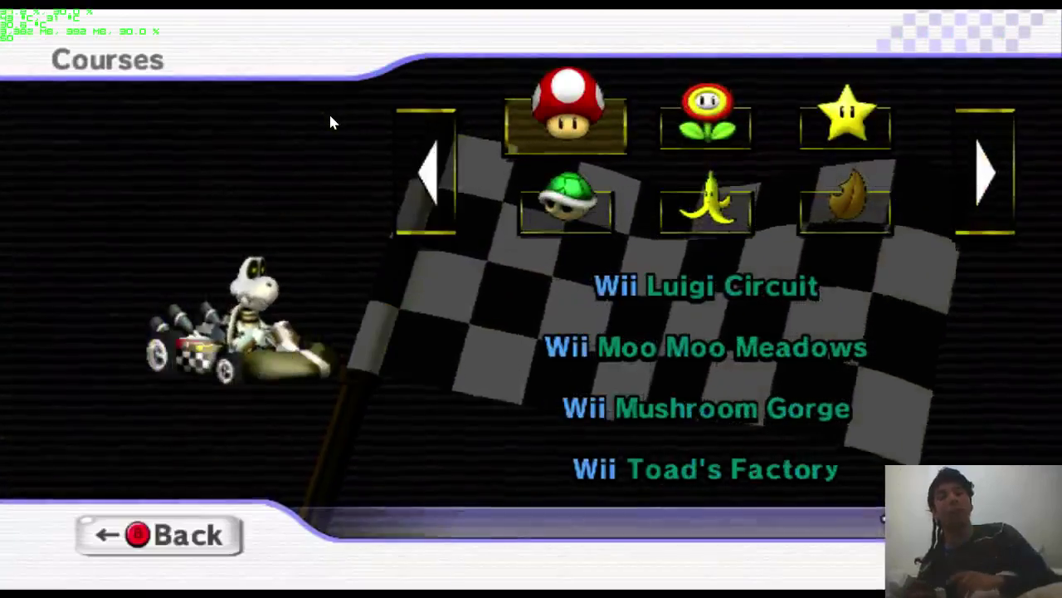
Step: Select the first course of the green shell cup and start the race
{"action": "key", "text": "Down"}
{"action": "left_click", "coordinate": [330, 123]}
{"action": "left_click", "coordinate": [330, 123]}
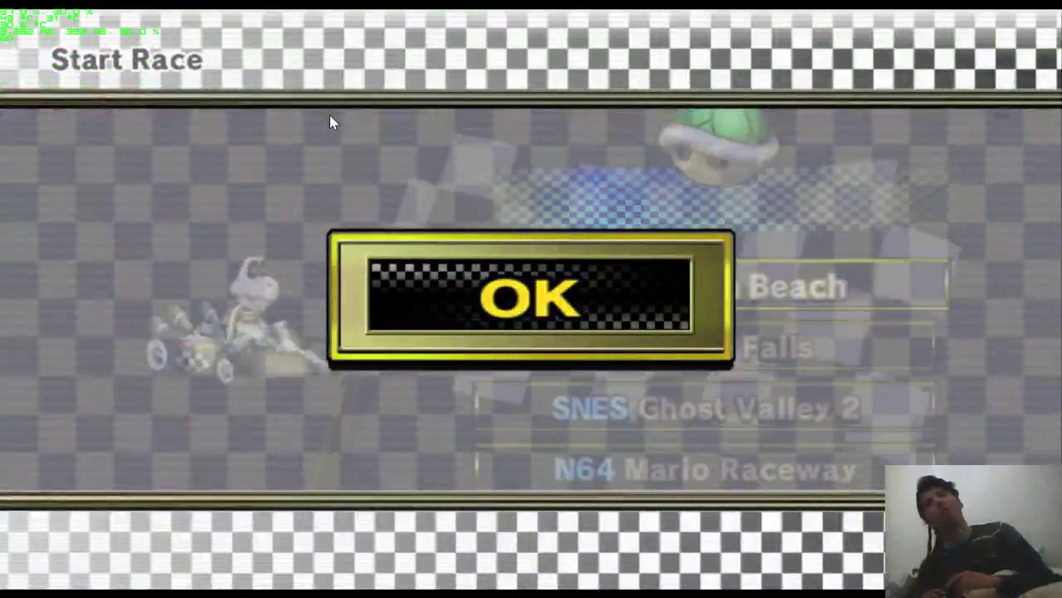
{"action": "left_click", "coordinate": [330, 123]}
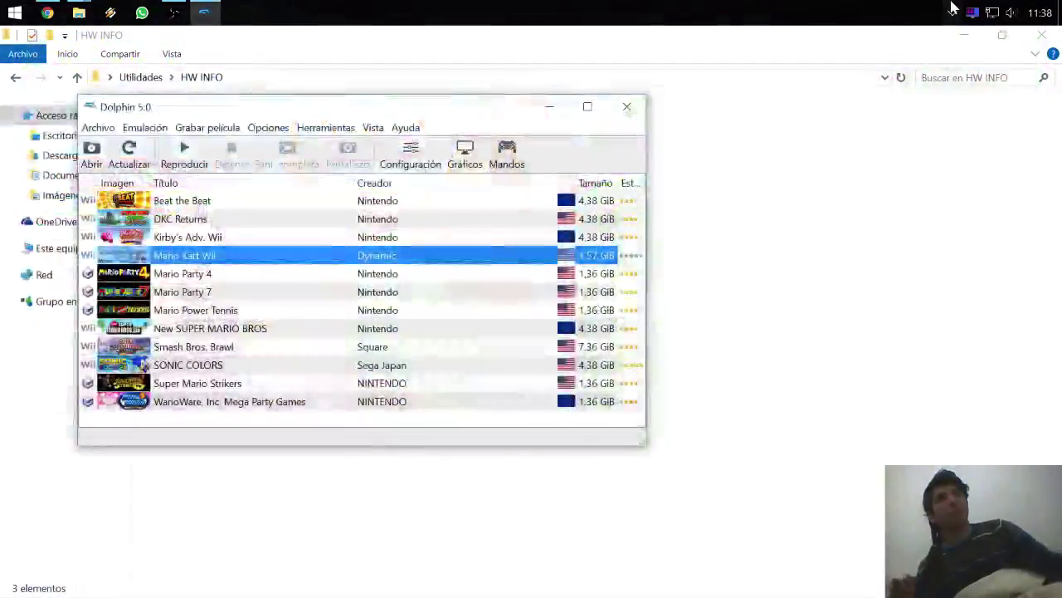
Step: Switch to RivaTuner Statistics Server, reposition its window, and view the D3DOverrider.exe application profile
{"action": "left_click", "coordinate": [963, 12]}
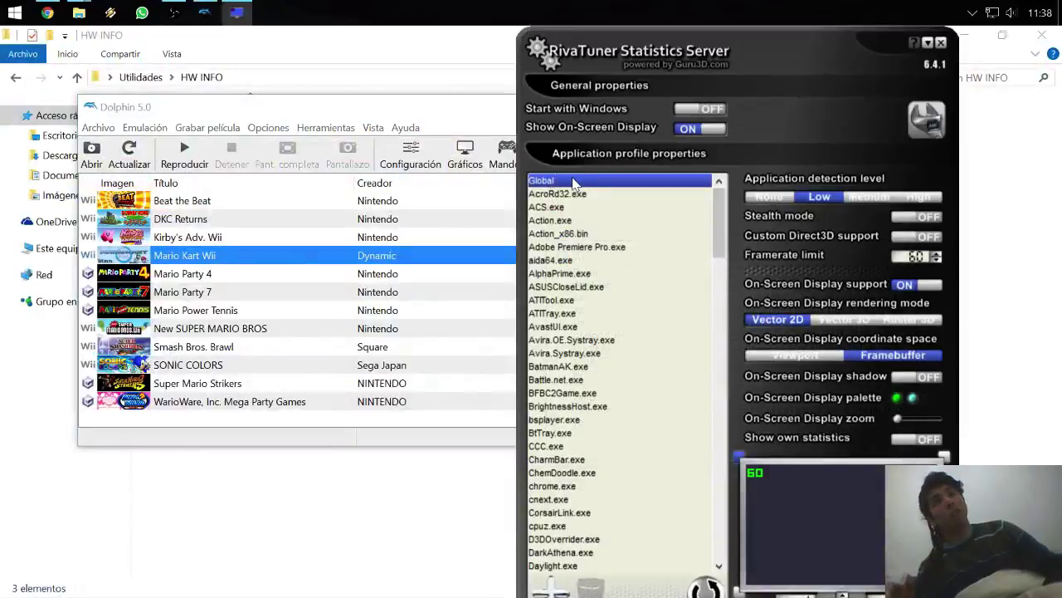
{"action": "mouse_move", "coordinate": [573, 182]}
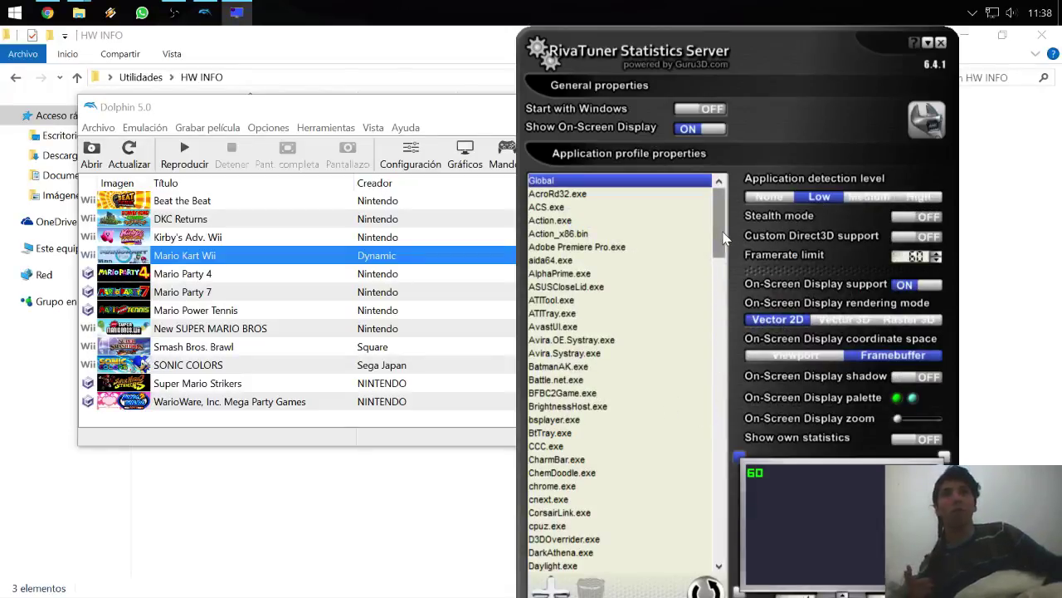
{"action": "scroll", "coordinate": [723, 238], "scroll_direction": "down", "scroll_amount": 2}
{"action": "left_click_drag", "start_coordinate": [749, 53], "coordinate": [740, 23]}
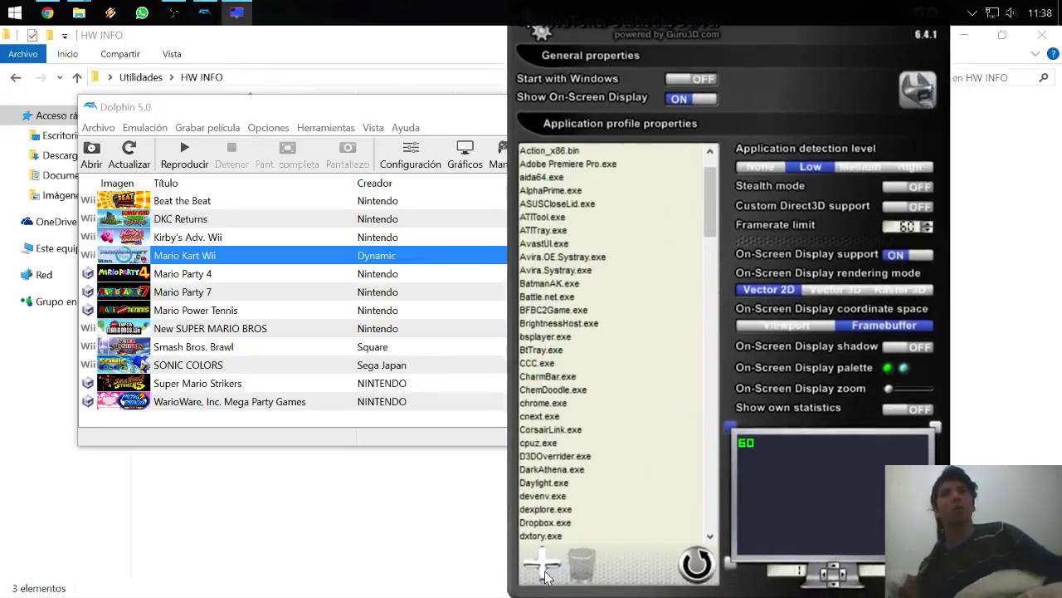
{"action": "left_click", "coordinate": [572, 453]}
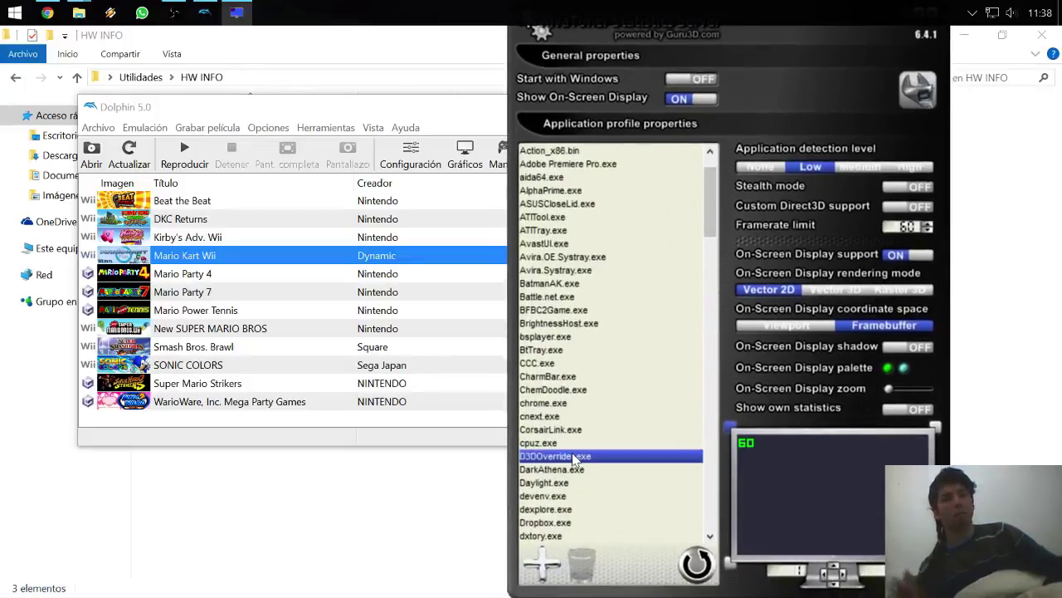
Step: Look through the application profile list and inspect the on-screen display settings of the GTA5.exe profile
{"action": "scroll", "coordinate": [573, 453], "scroll_direction": "down", "scroll_amount": 3}
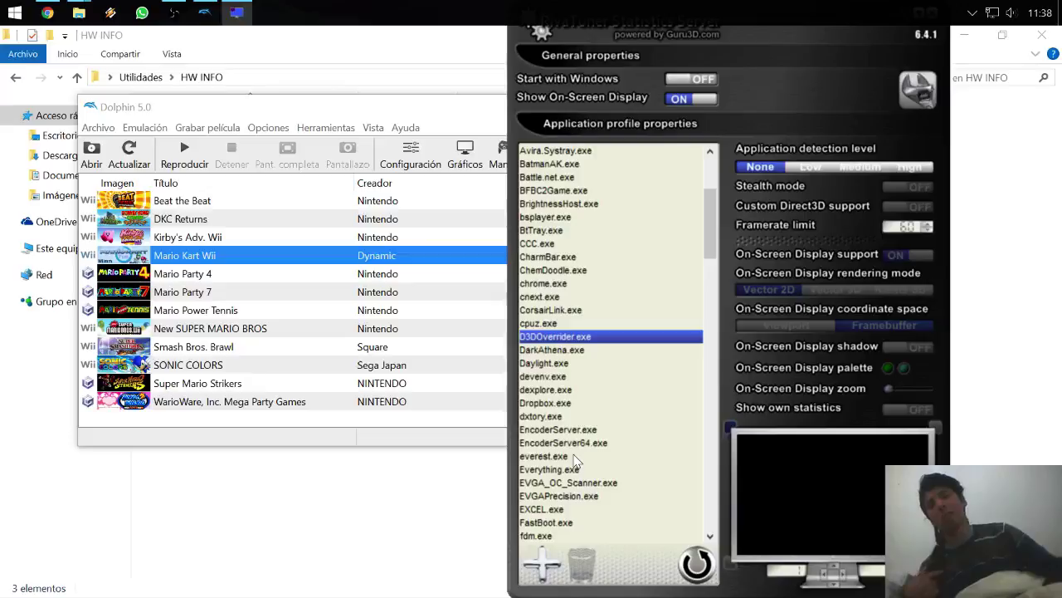
{"action": "scroll", "coordinate": [614, 440], "scroll_direction": "down", "scroll_amount": 4}
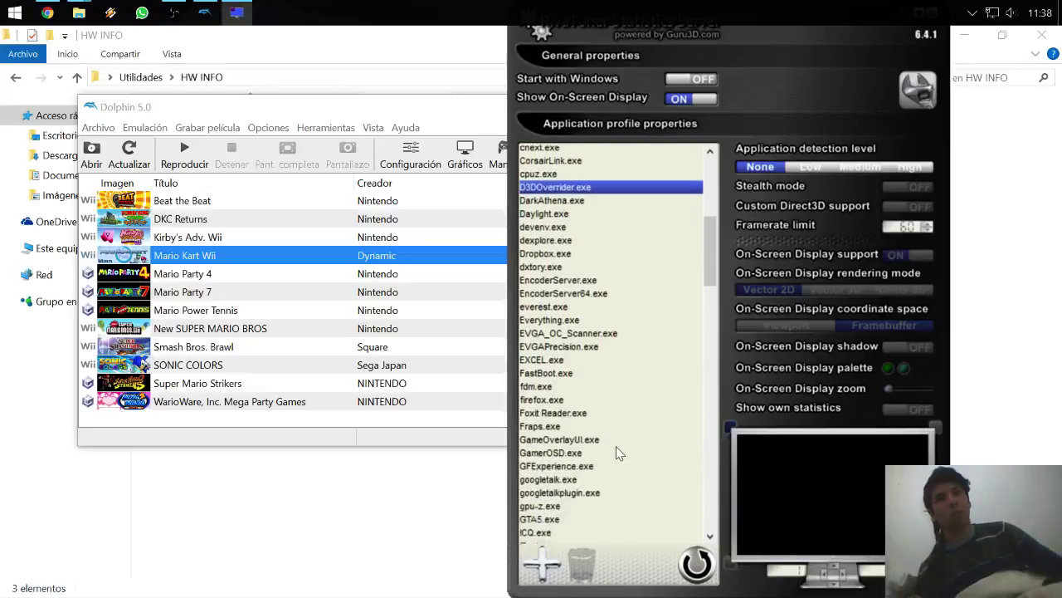
{"action": "scroll", "coordinate": [617, 452], "scroll_direction": "down", "scroll_amount": 8}
{"action": "left_click_drag", "start_coordinate": [708, 317], "coordinate": [700, 493]}
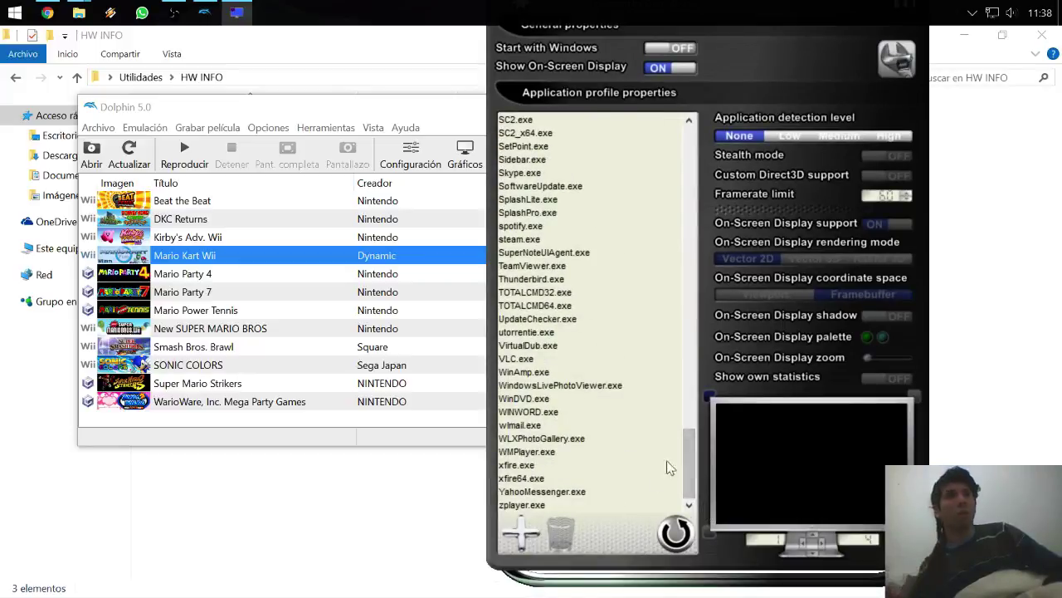
{"action": "left_click_drag", "start_coordinate": [689, 471], "coordinate": [688, 255]}
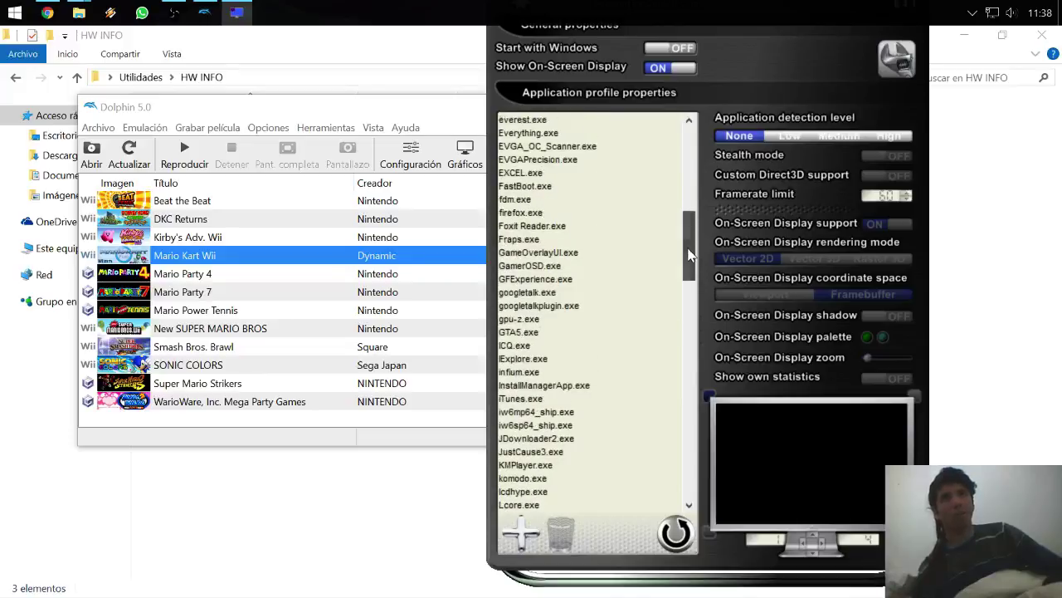
{"action": "left_click", "coordinate": [553, 333]}
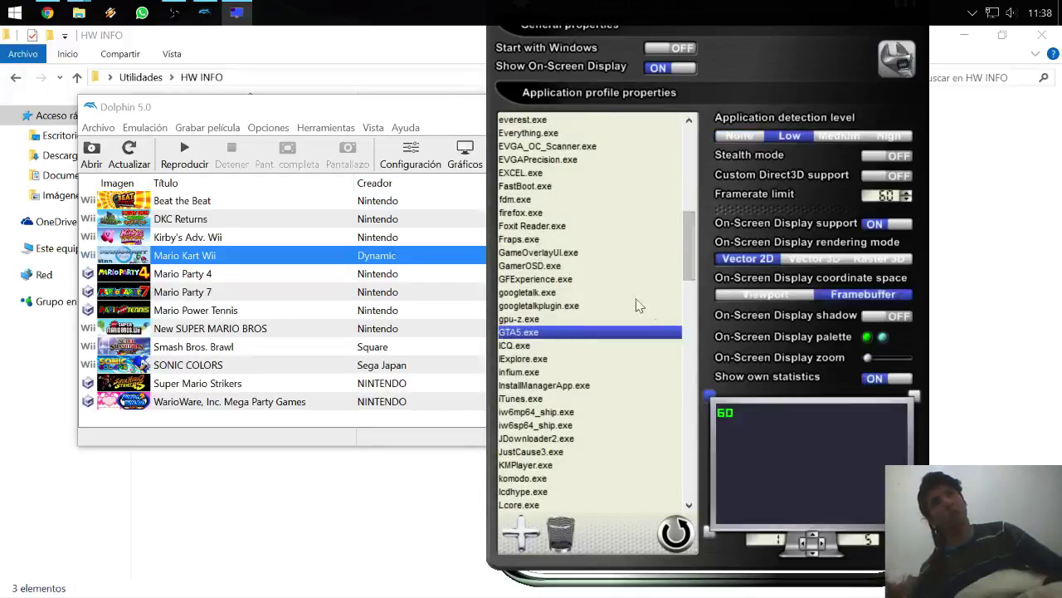
{"action": "left_click", "coordinate": [538, 347]}
{"action": "left_click", "coordinate": [534, 333]}
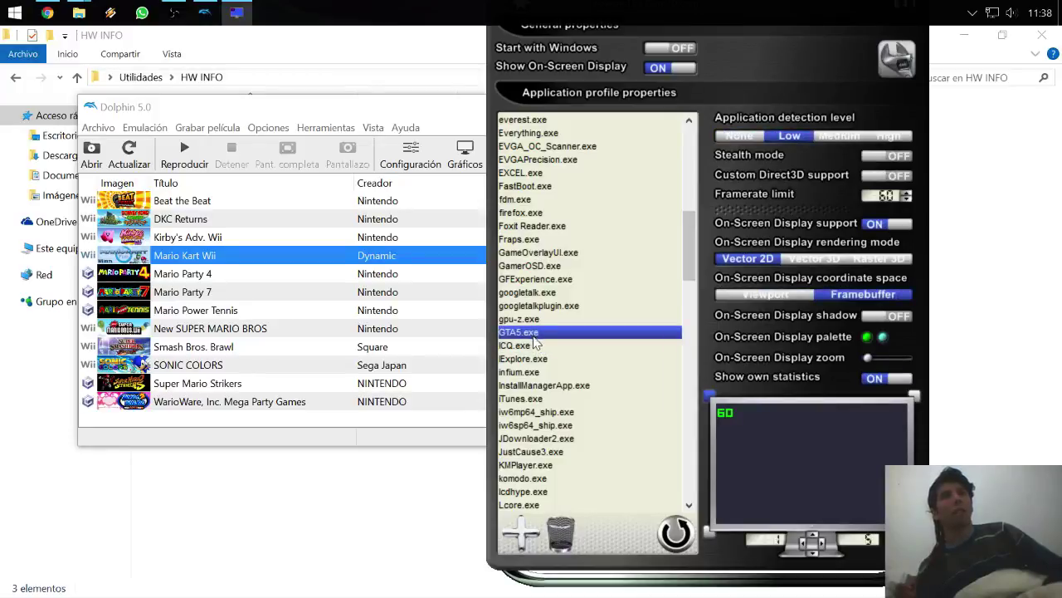
Step: Launch MSI Afterburner from the Utilidades folder on the desktop and bring its window fully into view
{"action": "left_click", "coordinate": [315, 518]}
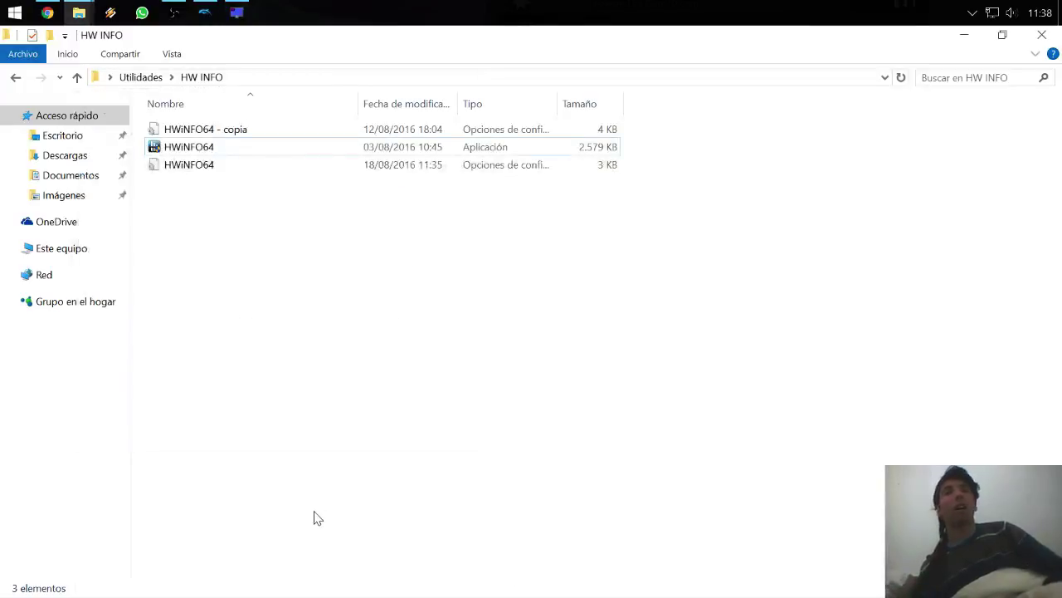
{"action": "key", "text": "super+d"}
{"action": "double_click", "coordinate": [992, 113]}
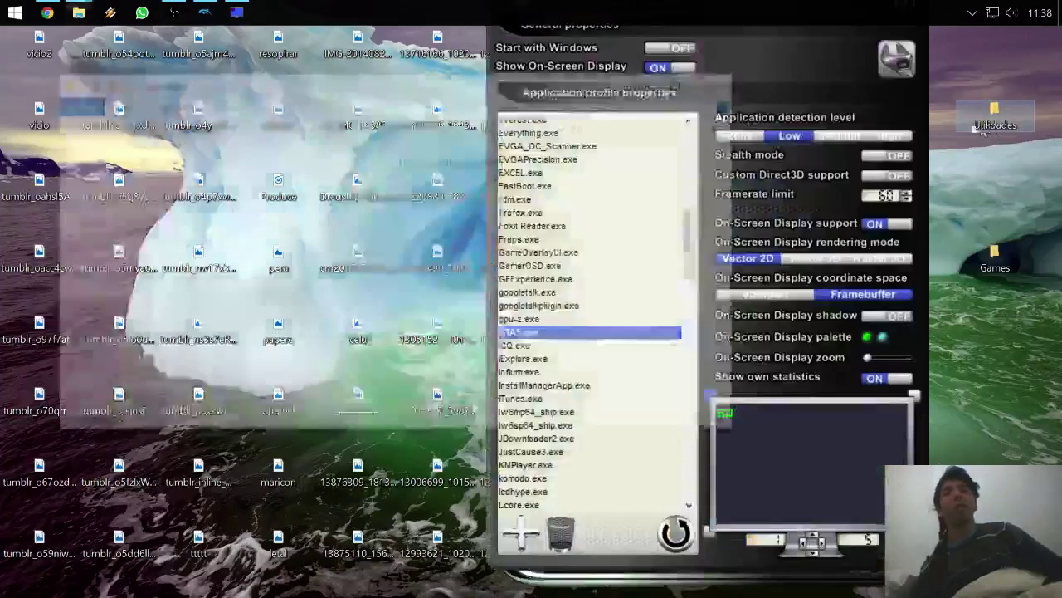
{"action": "left_click", "coordinate": [424, 179]}
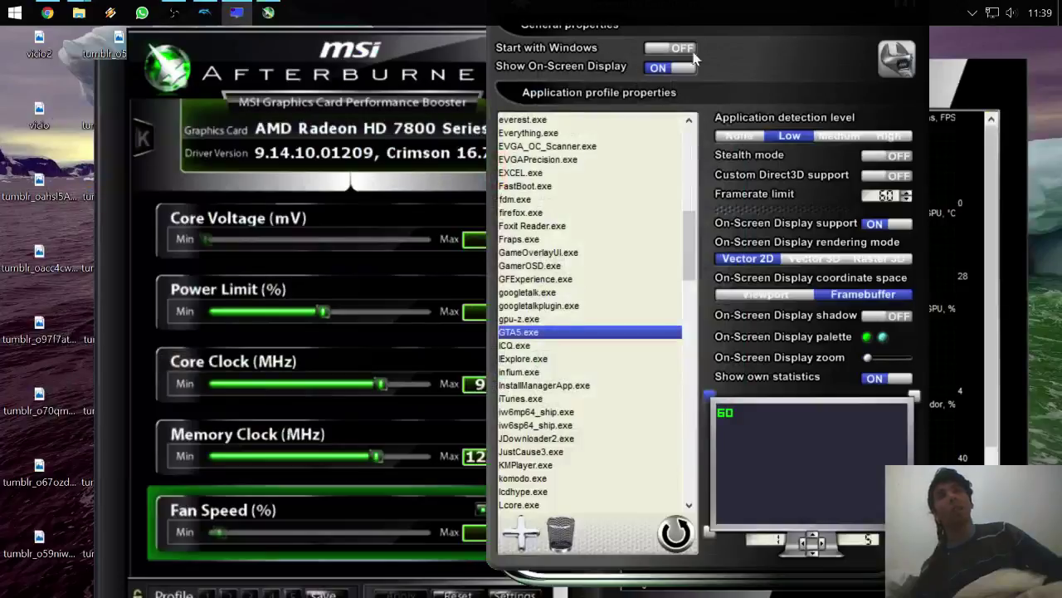
{"action": "left_click", "coordinate": [309, 53]}
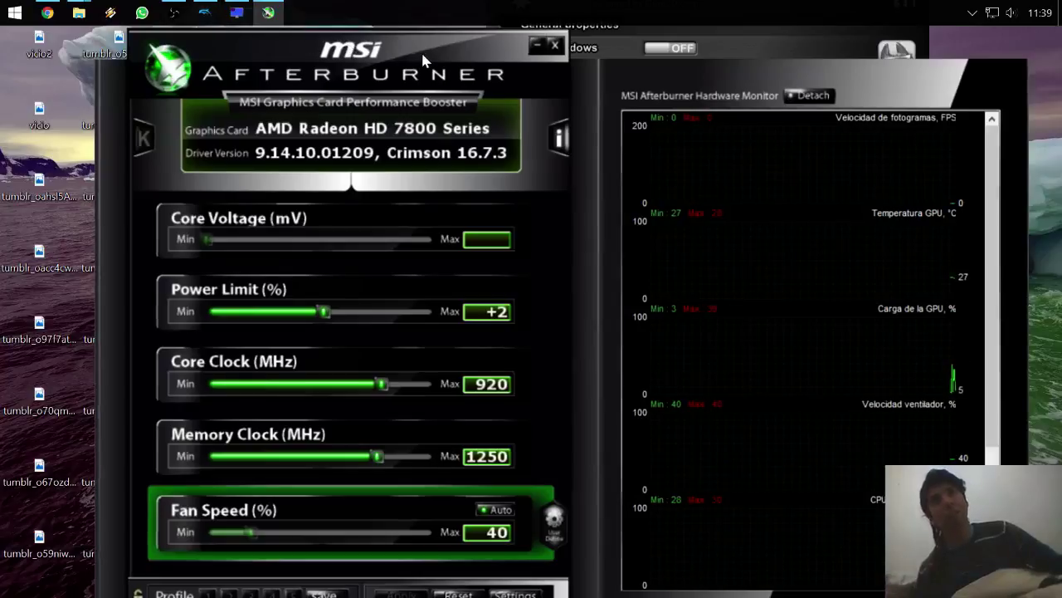
{"action": "left_click_drag", "start_coordinate": [419, 56], "coordinate": [423, 42]}
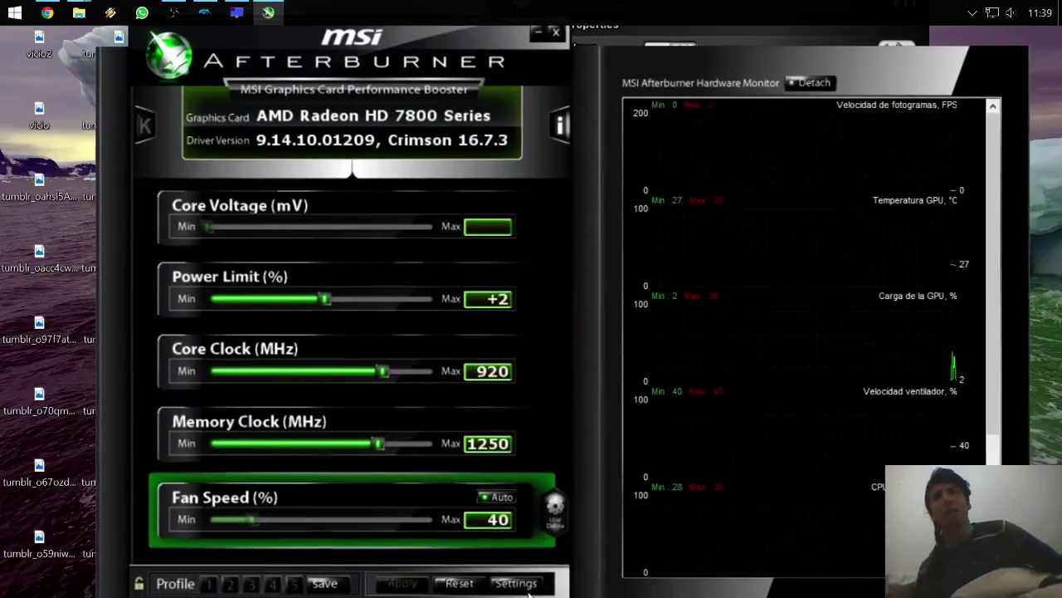
Step: Open the MSI Afterburner properties, view the automatic fan speed curve, and show the hardware monitoring settings
{"action": "left_click", "coordinate": [526, 586]}
{"action": "left_click", "coordinate": [185, 64]}
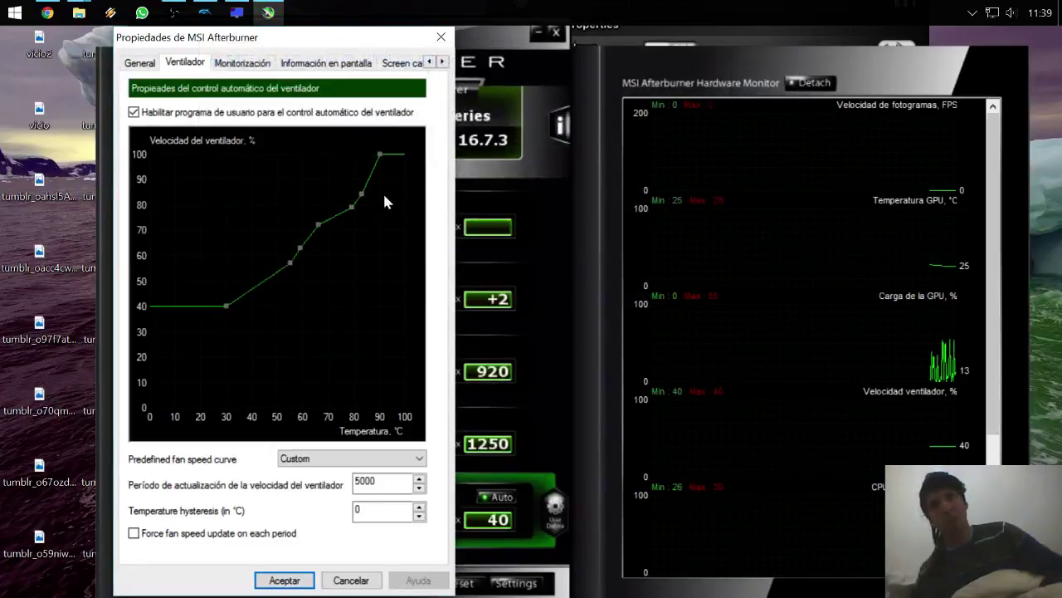
{"action": "left_click", "coordinate": [260, 65]}
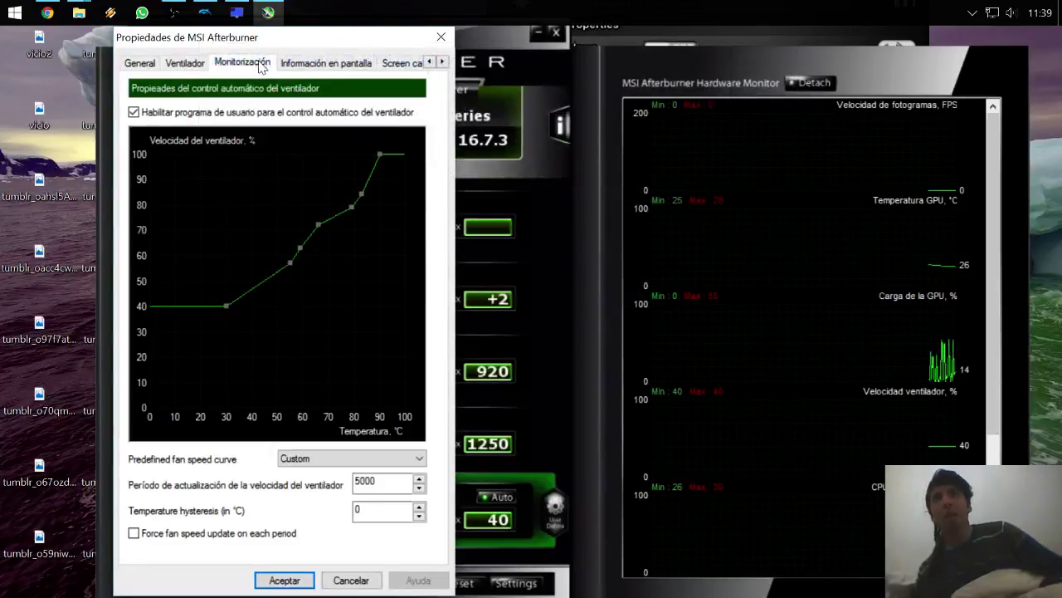
Step: Inspect the graph properties of the fan speed, Fan tachometer, GPU temperature and GPU load entries
{"action": "left_click", "coordinate": [231, 238]}
{"action": "left_click", "coordinate": [215, 253]}
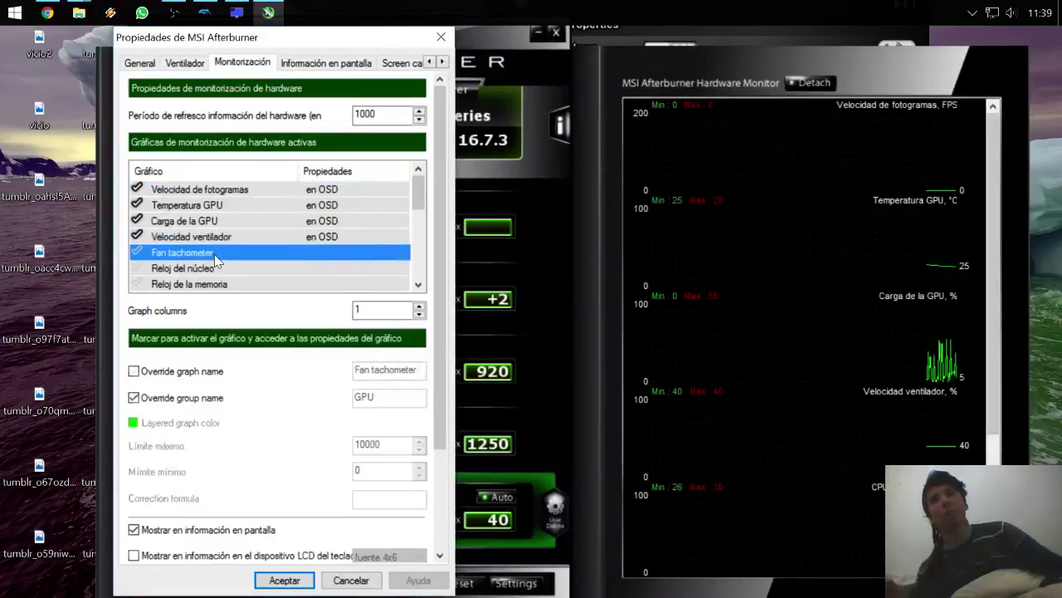
{"action": "left_click", "coordinate": [199, 207]}
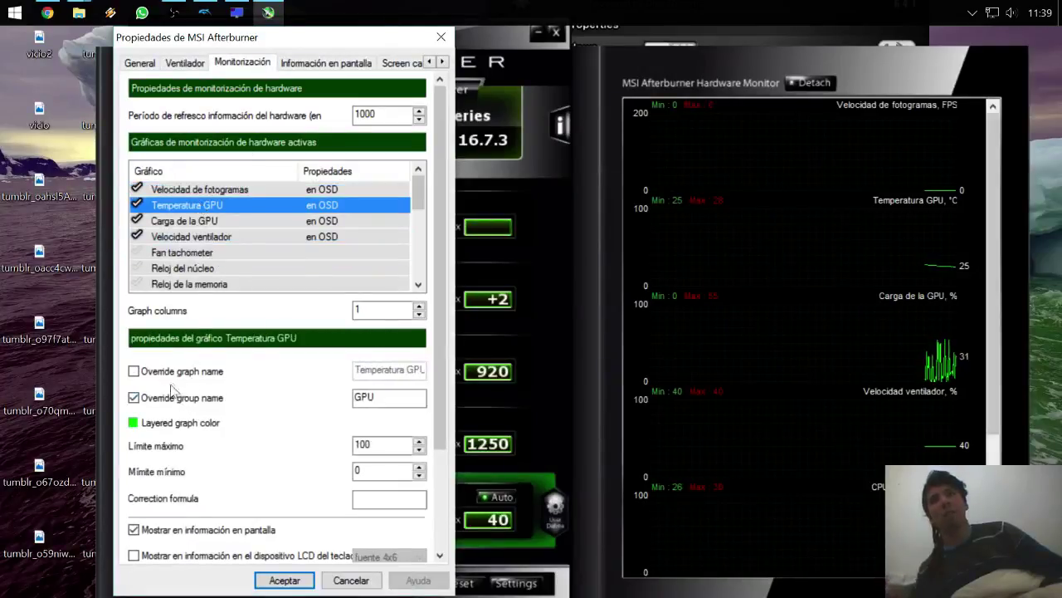
{"action": "left_click", "coordinate": [201, 224]}
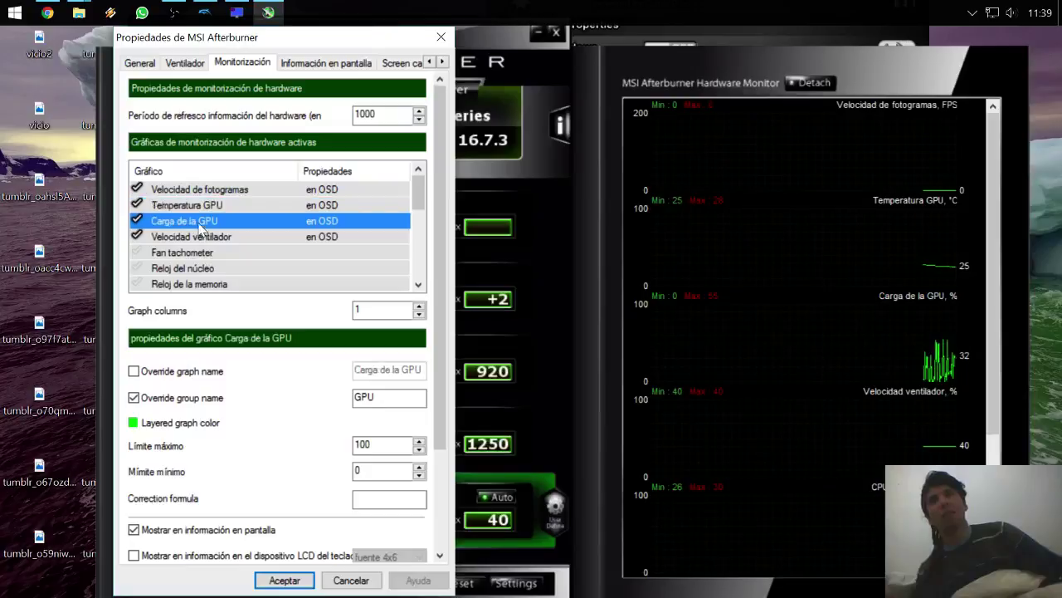
{"action": "left_click", "coordinate": [207, 239]}
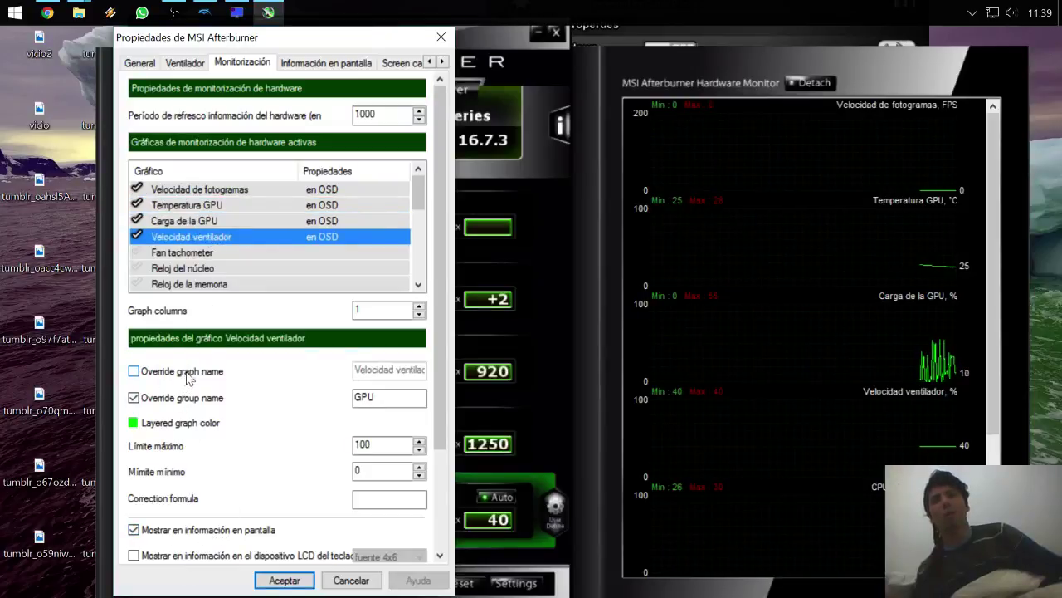
Step: Inspect the monitoring properties of the CPU1 temperature, CPU1 usage and CPU2 usage graphs
{"action": "scroll", "coordinate": [228, 212], "scroll_direction": "down", "scroll_amount": 2}
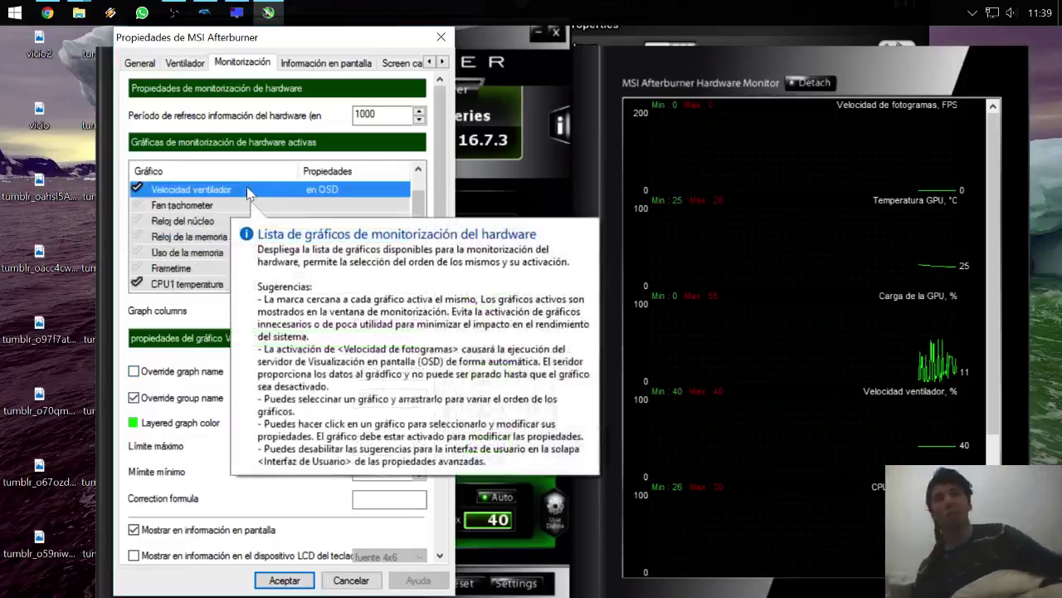
{"action": "left_click", "coordinate": [187, 239]}
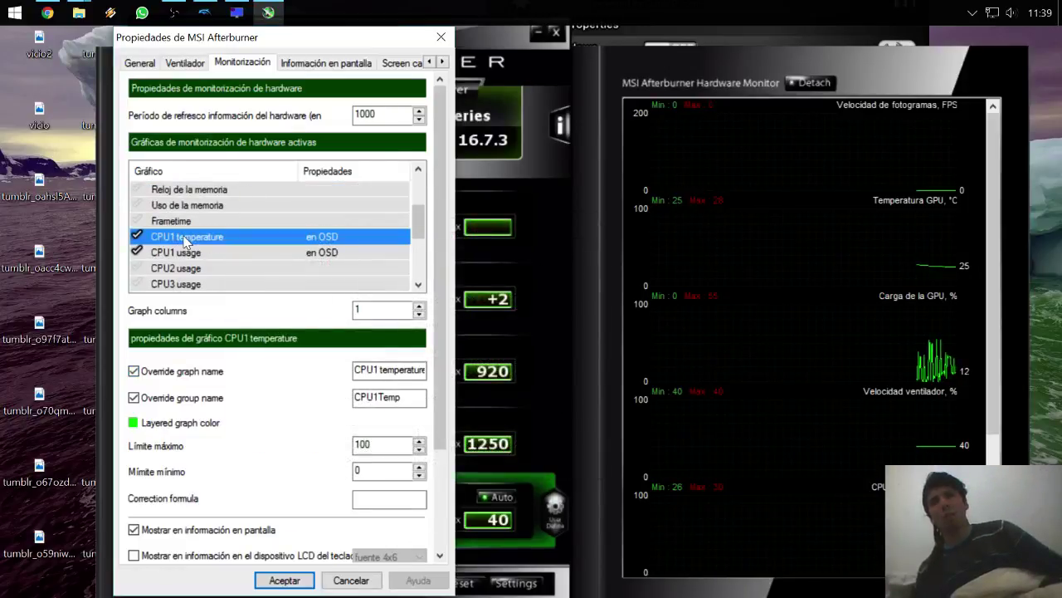
{"action": "left_click", "coordinate": [186, 253]}
{"action": "left_click", "coordinate": [184, 269]}
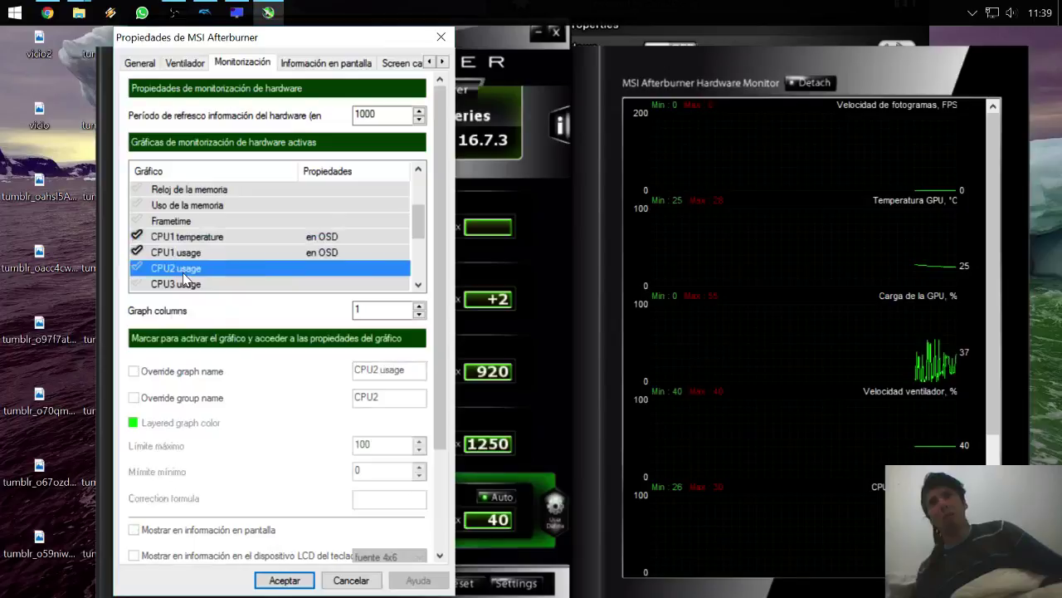
{"action": "left_click", "coordinate": [205, 237]}
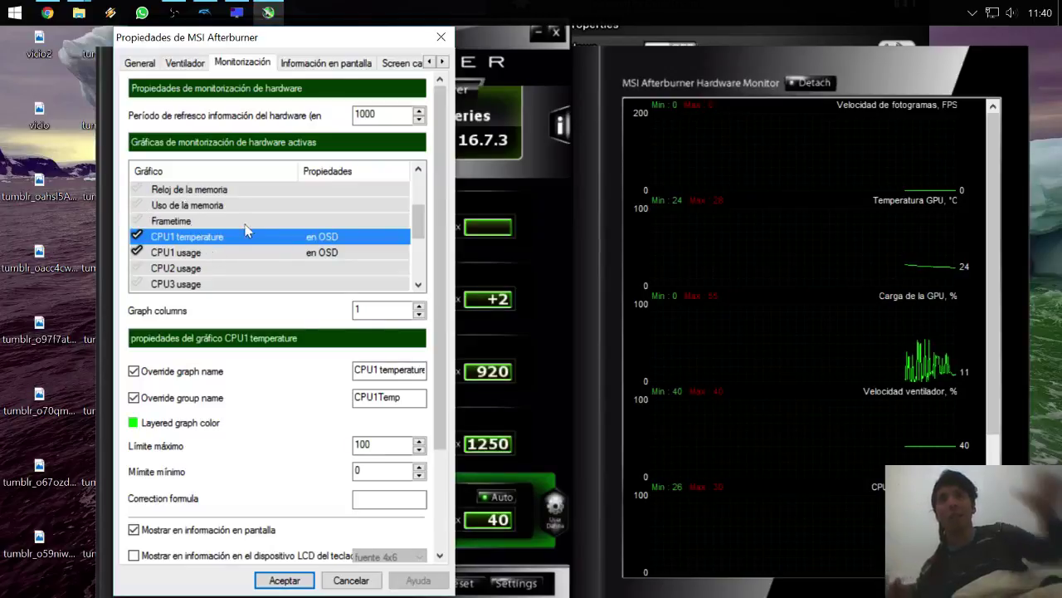
Step: Look through the remaining monitoring graphs, including CPU7 usage and CPU8 usage, and recheck the CPU1 temperature entry
{"action": "scroll", "coordinate": [246, 238], "scroll_direction": "down", "scroll_amount": 1}
{"action": "scroll", "coordinate": [246, 238], "scroll_direction": "down", "scroll_amount": 1}
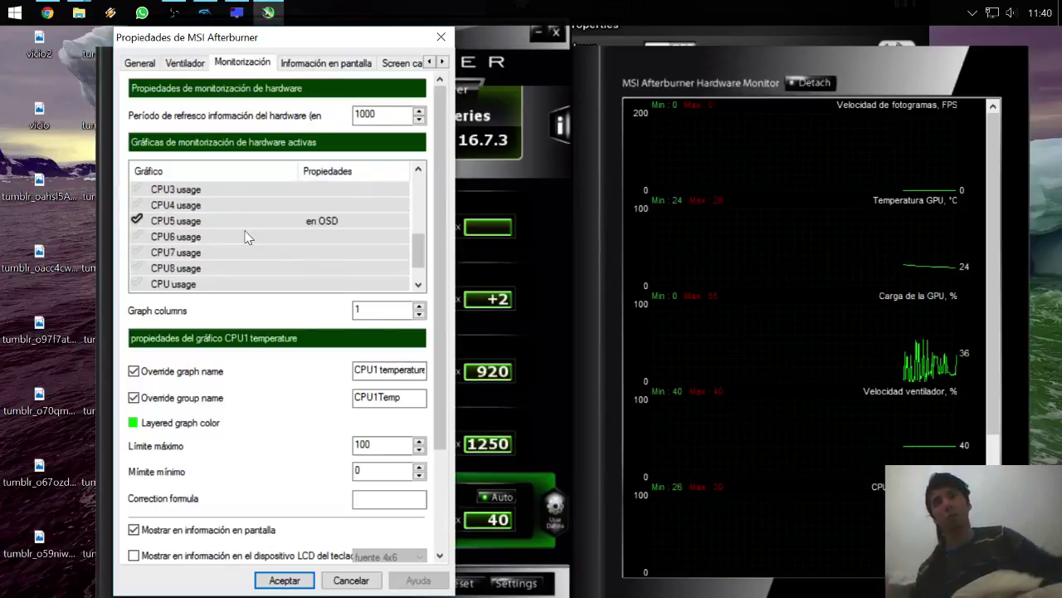
{"action": "left_click", "coordinate": [196, 252]}
{"action": "left_click", "coordinate": [196, 268]}
{"action": "scroll", "coordinate": [190, 272], "scroll_direction": "up", "scroll_amount": 2}
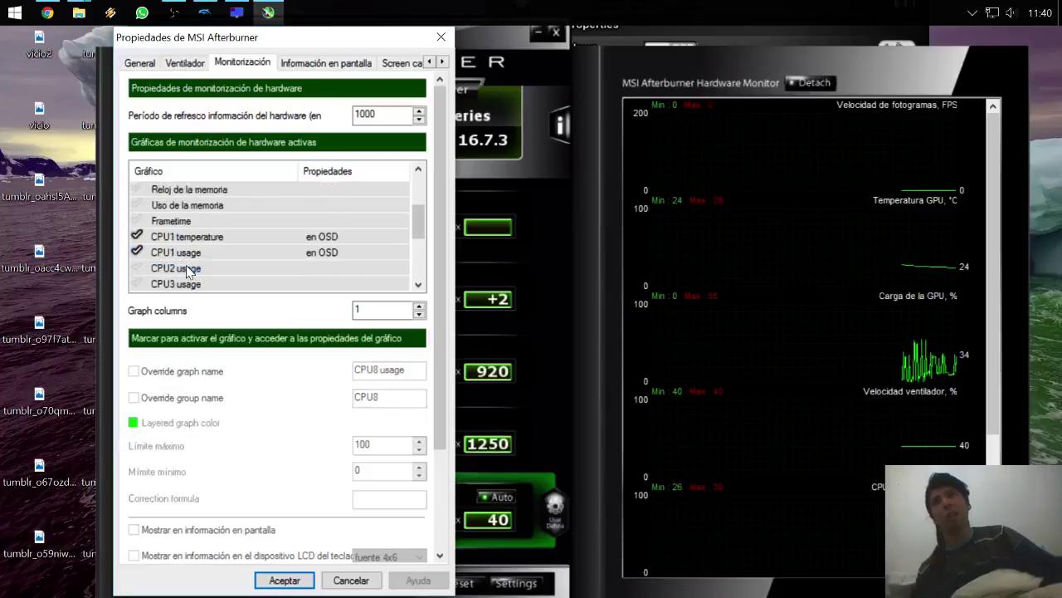
{"action": "left_click", "coordinate": [200, 238]}
{"action": "scroll", "coordinate": [340, 276], "scroll_direction": "down", "scroll_amount": 3}
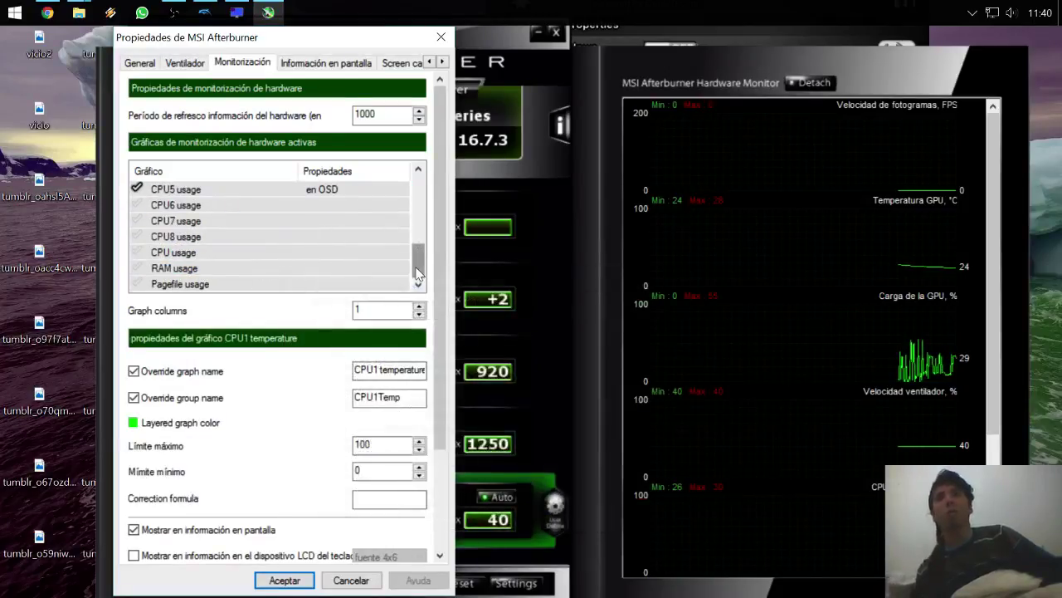
{"action": "scroll", "coordinate": [264, 264], "scroll_direction": "up", "scroll_amount": 5}
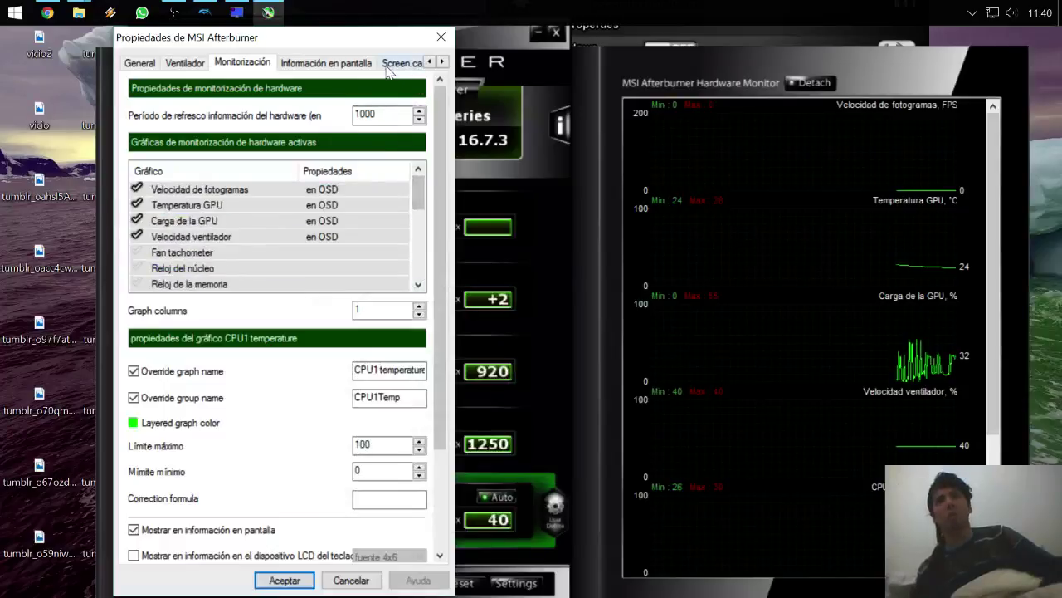
Step: View the screen capture, video capture and user interface settings in the MSI Afterburner properties
{"action": "left_click", "coordinate": [420, 62]}
{"action": "left_click", "coordinate": [442, 63]}
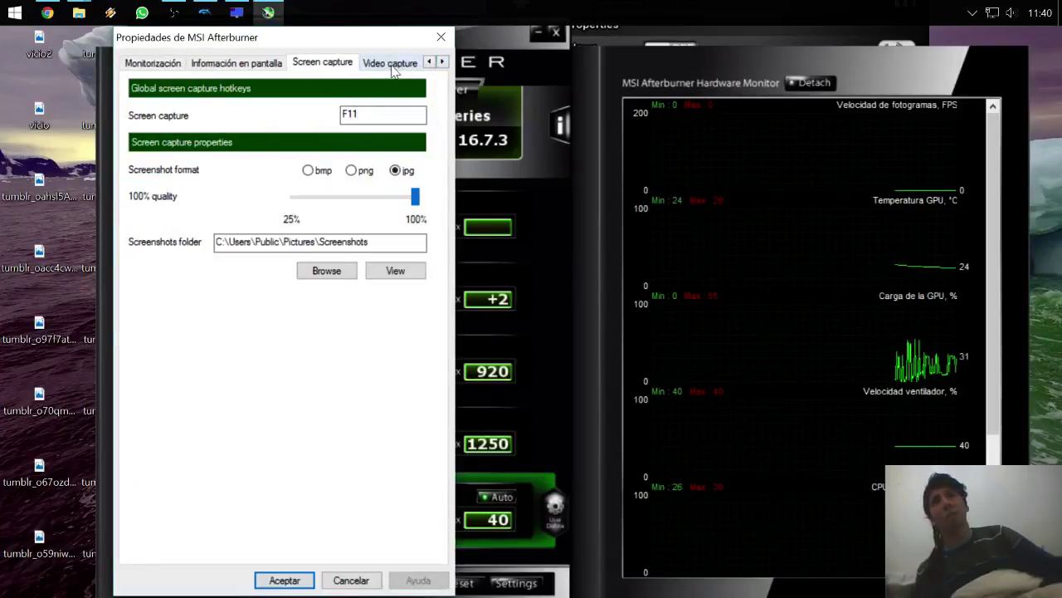
{"action": "left_click", "coordinate": [391, 64]}
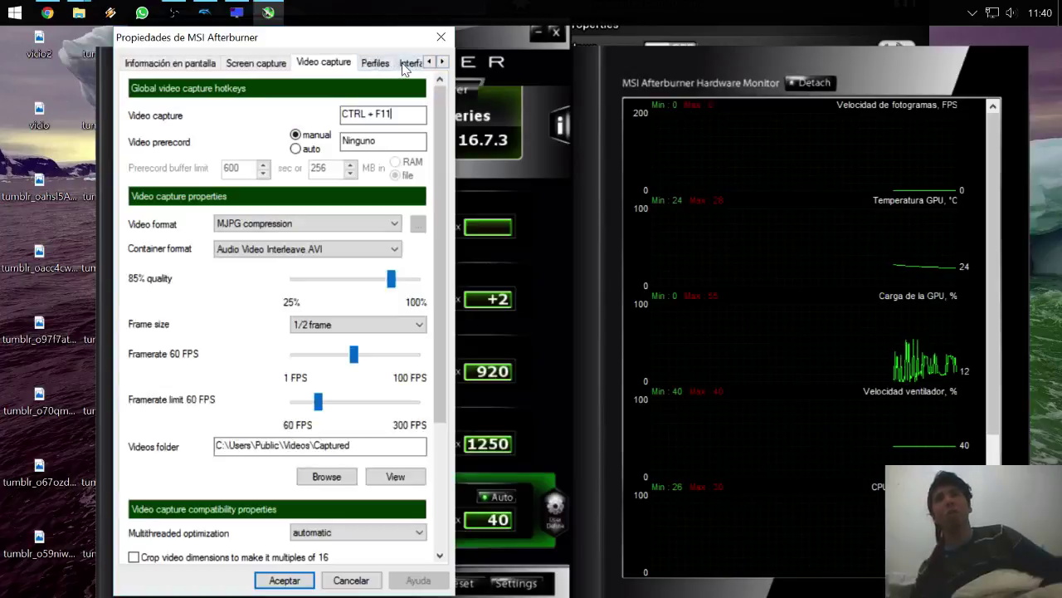
{"action": "left_click", "coordinate": [376, 119]}
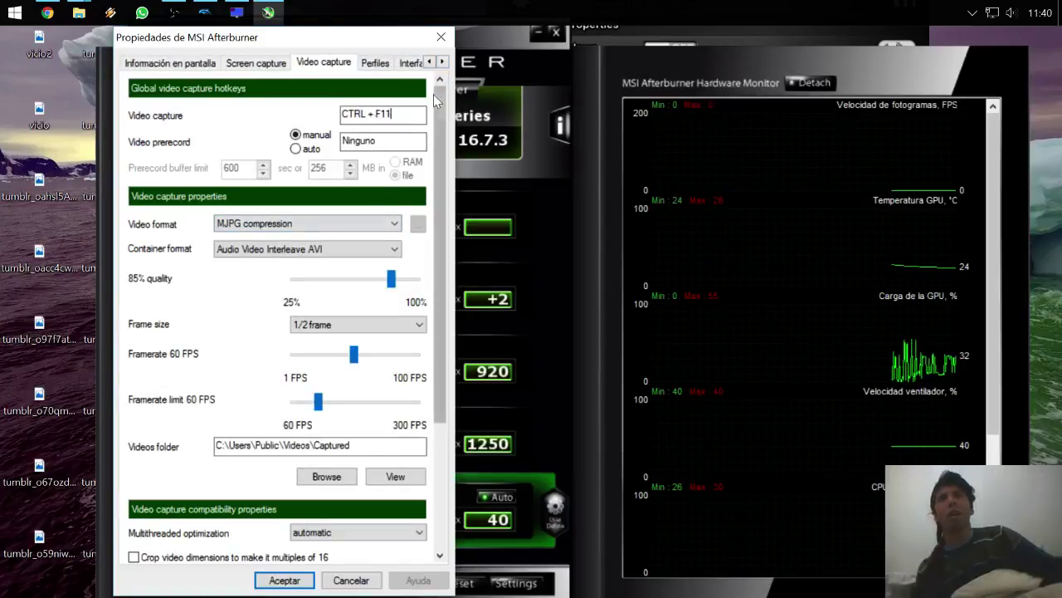
{"action": "left_click", "coordinate": [442, 62]}
{"action": "left_click", "coordinate": [355, 68]}
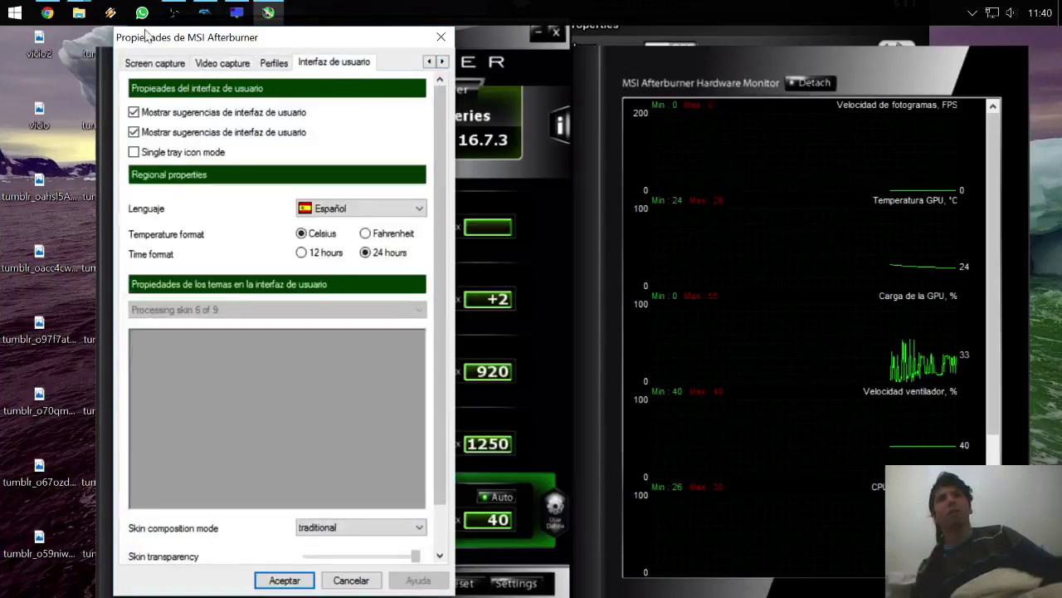
Step: Switch to Chrome, review the open Google results for hwinfo, aida64 and msi afterburner, and bring up Open Broadcaster Software
{"action": "left_click", "coordinate": [47, 13]}
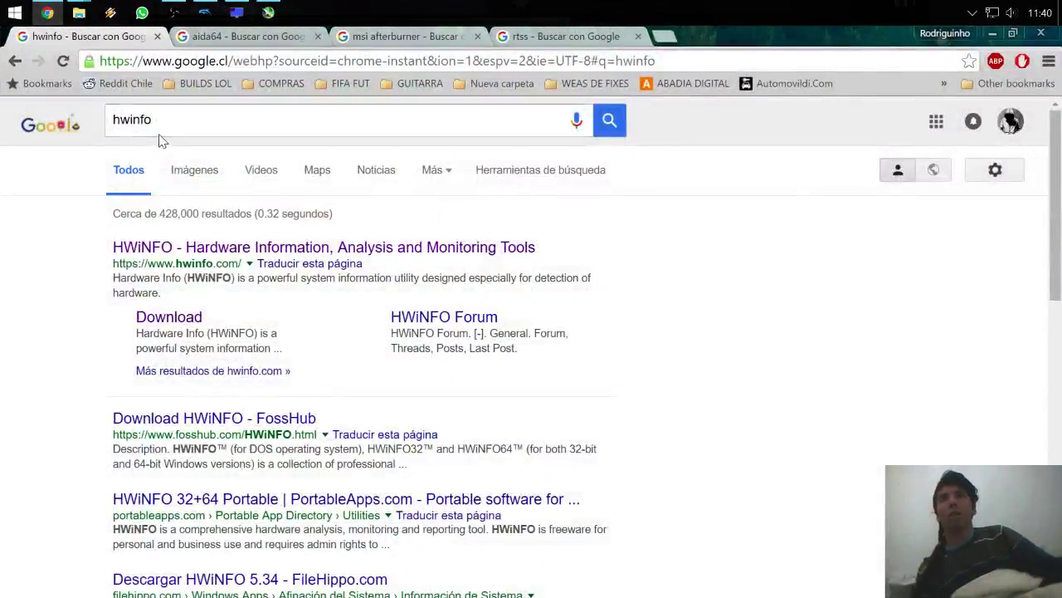
{"action": "left_click", "coordinate": [217, 42]}
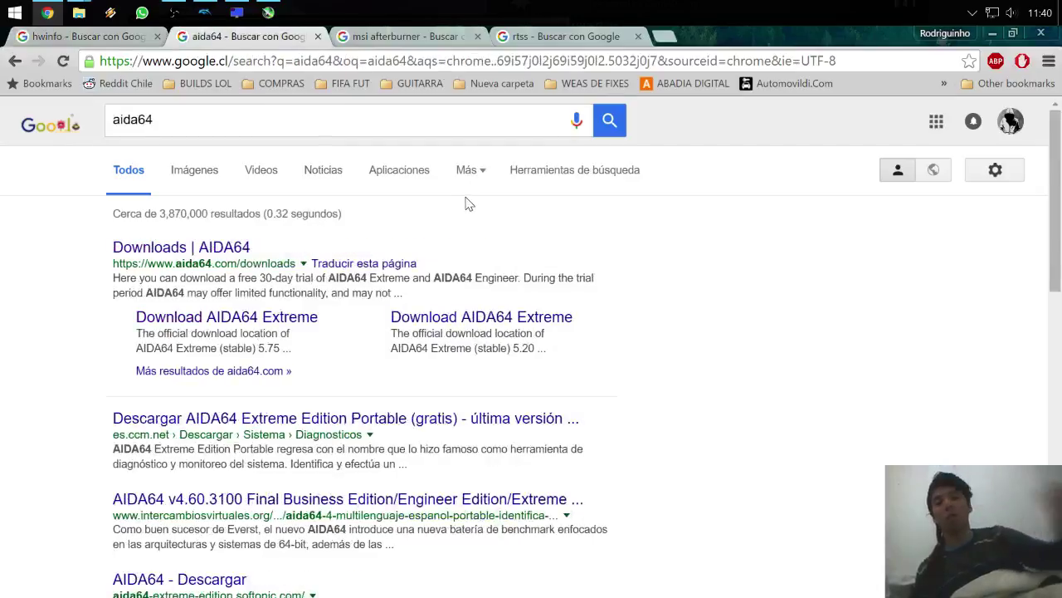
{"action": "left_click", "coordinate": [109, 37]}
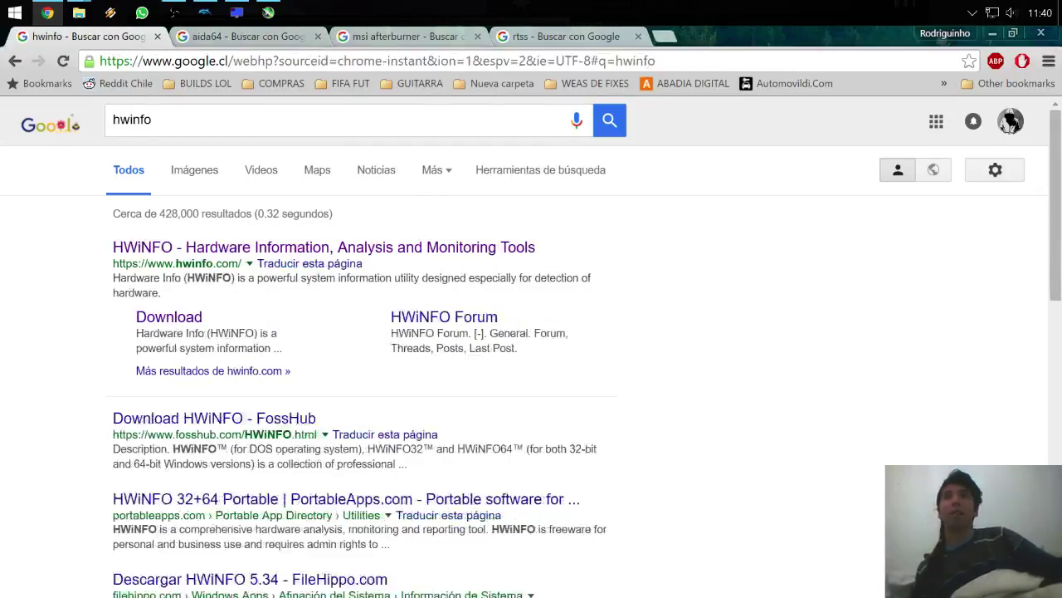
{"action": "left_click", "coordinate": [203, 38]}
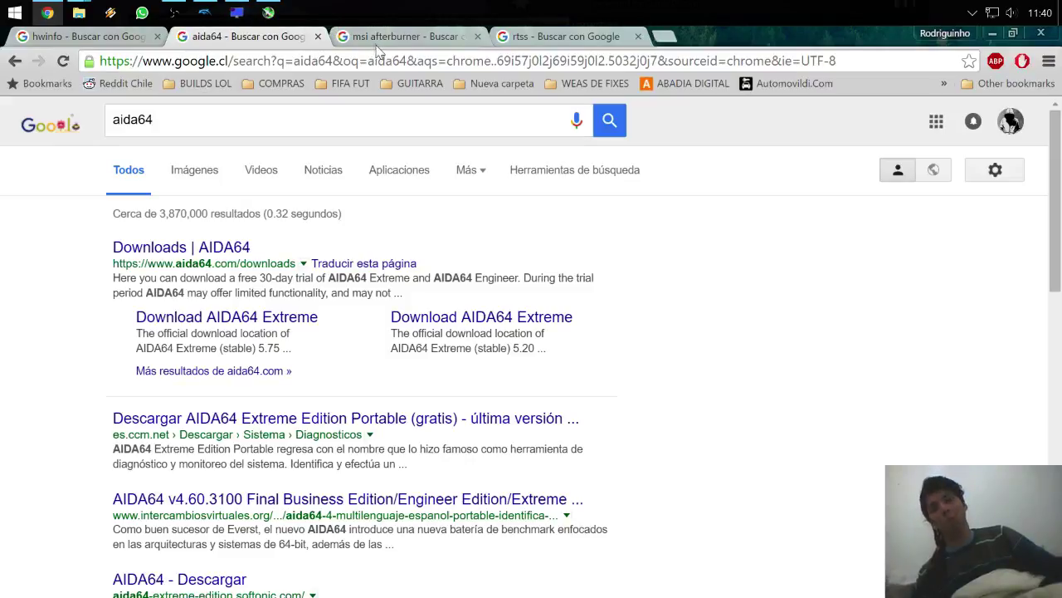
{"action": "left_click", "coordinate": [424, 35]}
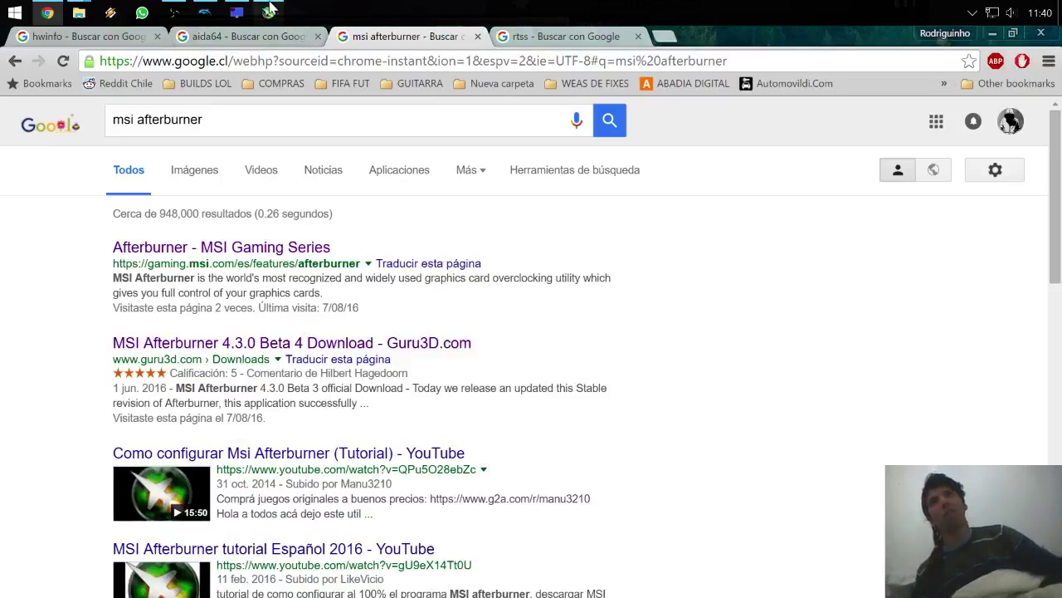
{"action": "left_click", "coordinate": [176, 12]}
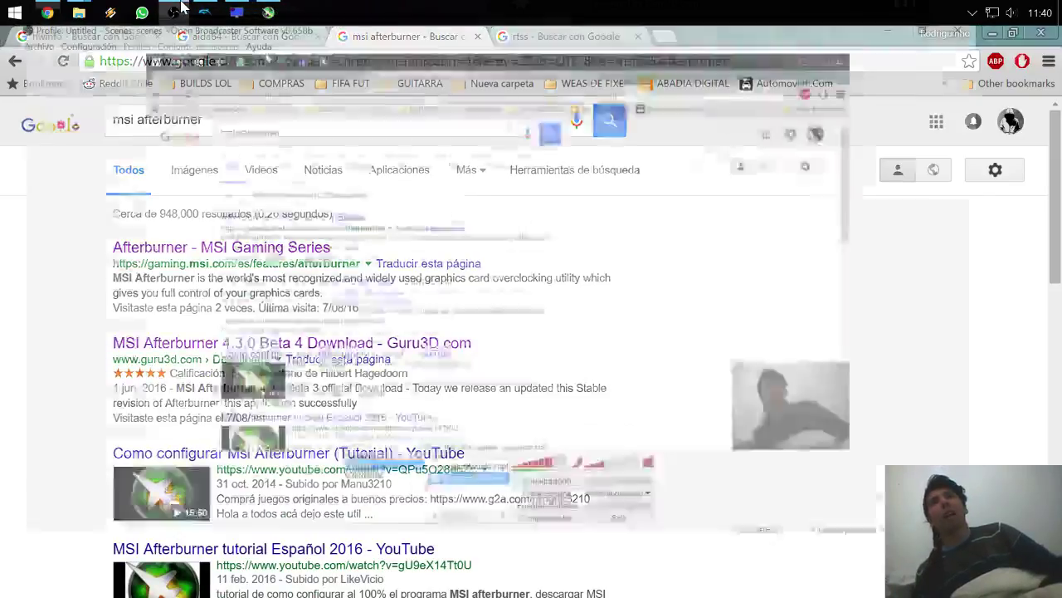